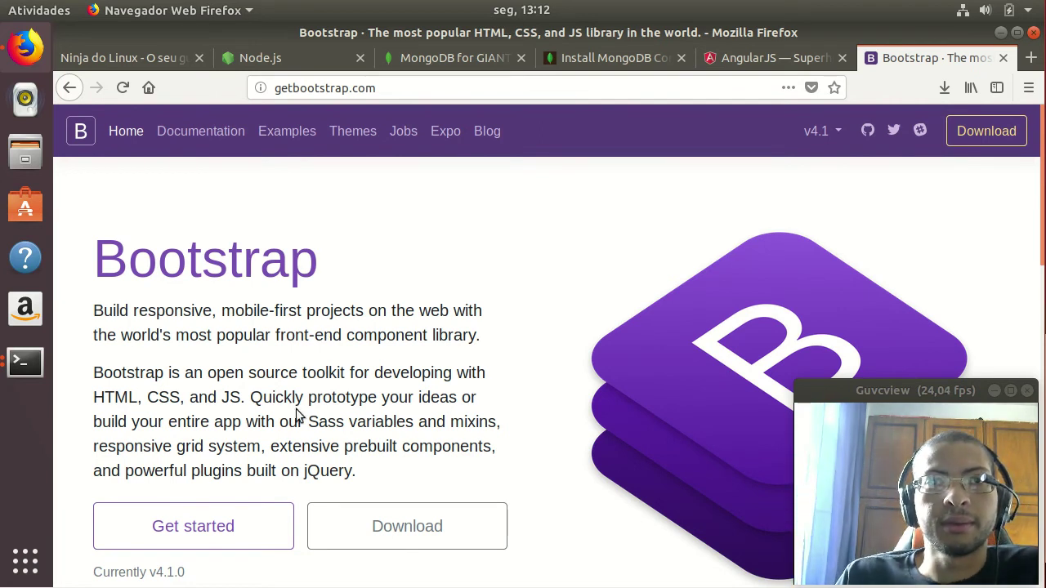
Open the Bootstrap download page from the site's home page
scroll(327, 409, "down", 3)
scroll(309, 274, "up", 2)
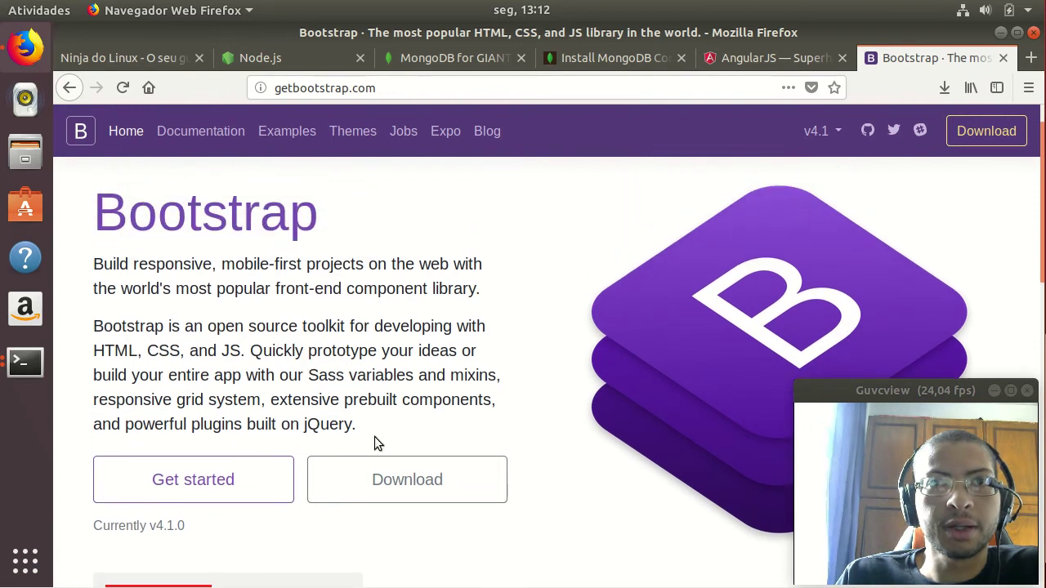
left_click(374, 489)
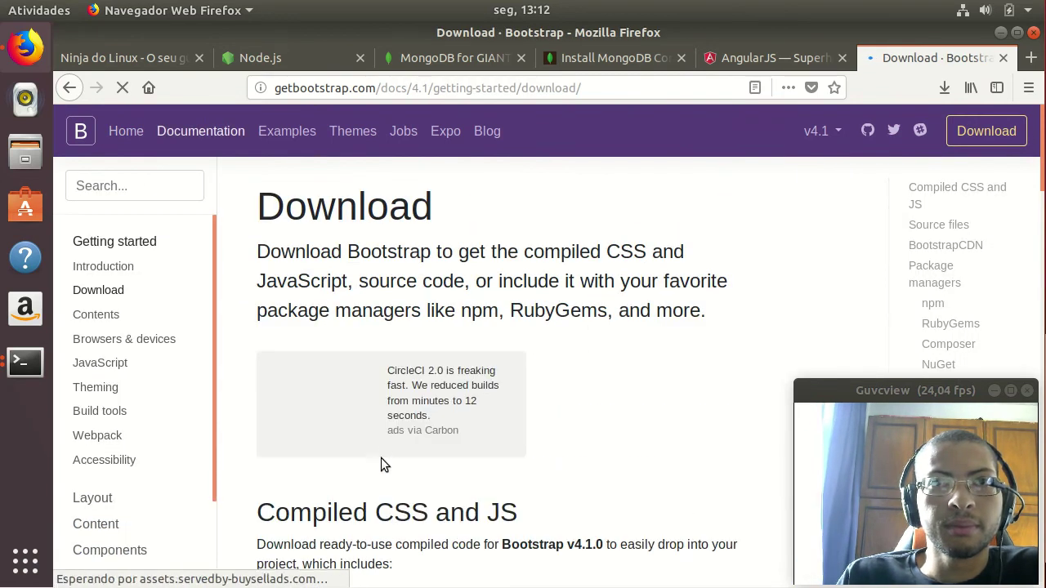
Download the compiled CSS and JS package of Bootstrap v4.1.0 and save bootstrap-4.1.0-dist.zip
scroll(383, 450, "down", 4)
scroll(482, 405, "down", 5)
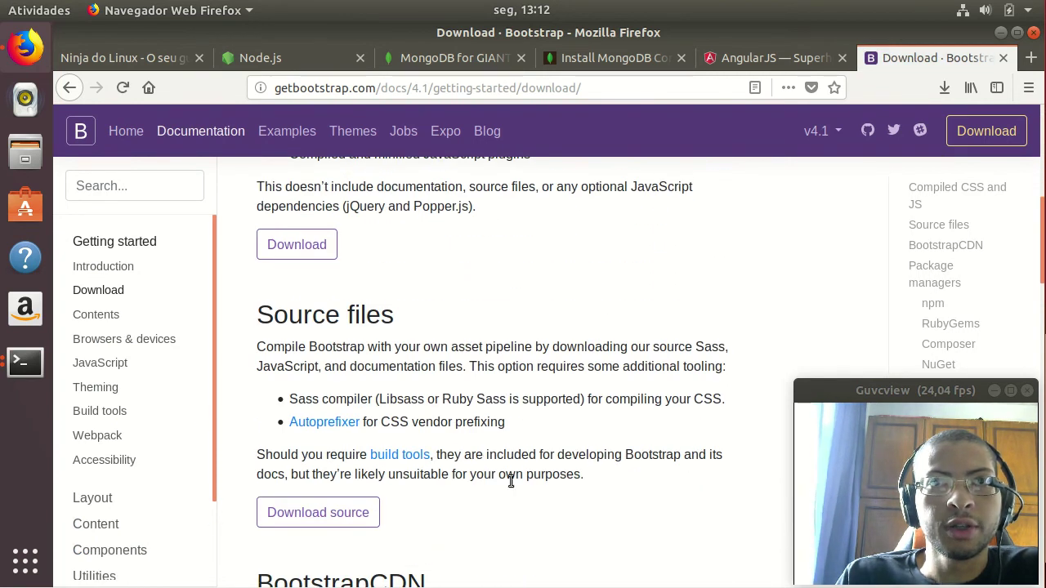
scroll(510, 480, "up", 7)
scroll(433, 344, "up", 2)
scroll(433, 345, "down", 5)
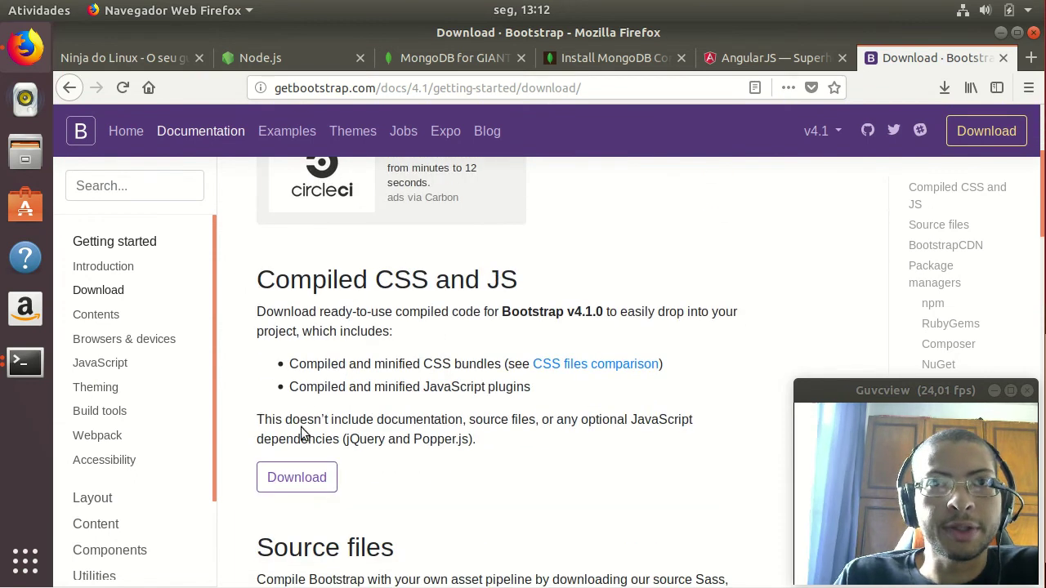
left_click(301, 477)
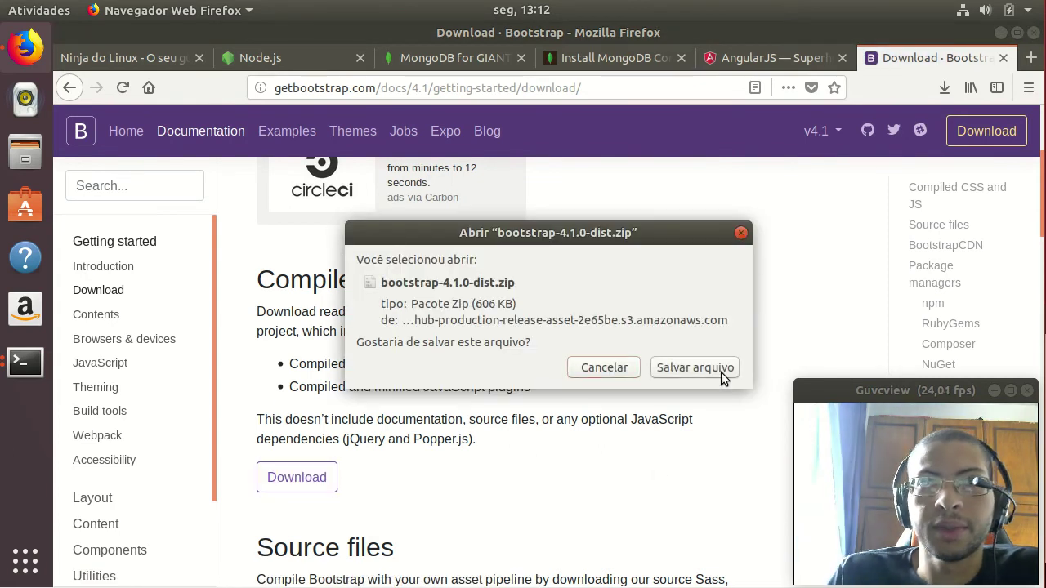
left_click(721, 373)
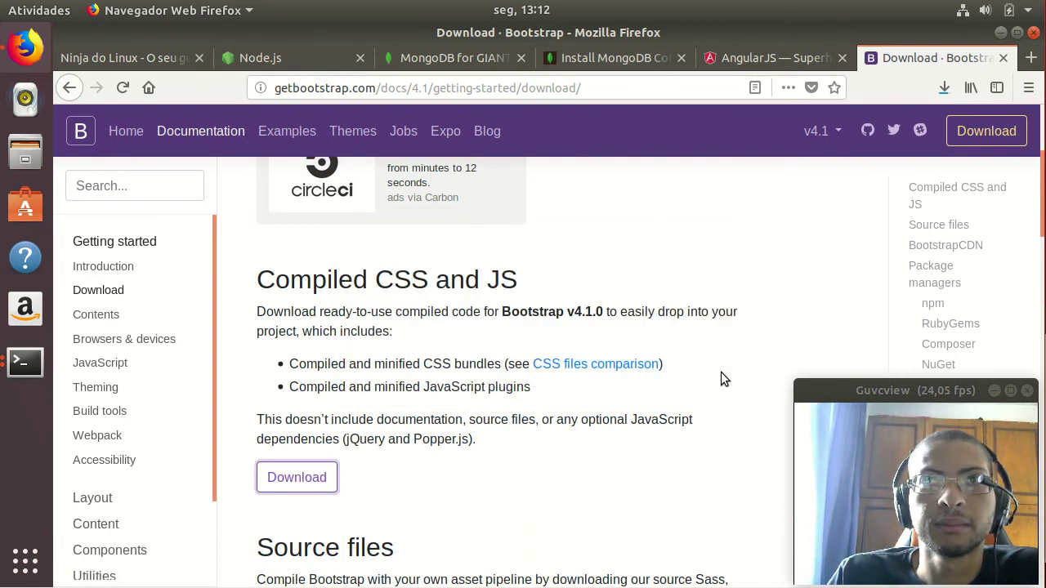
Open the full downloads list, minimise the browser window and try to place bootstrap-4.1.0-dist.zip on the desktop from the list
left_click(943, 88)
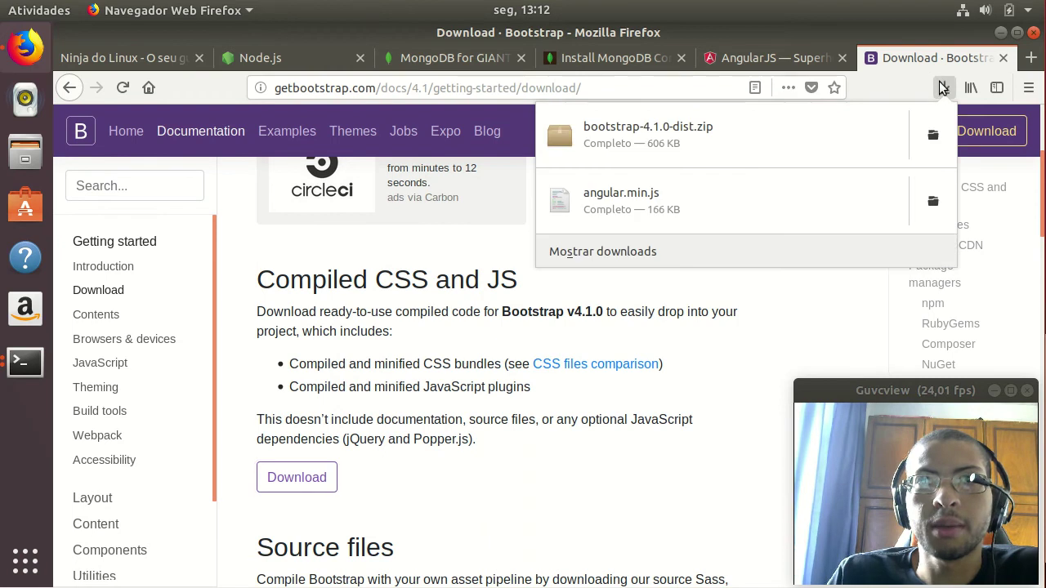
left_click(594, 256)
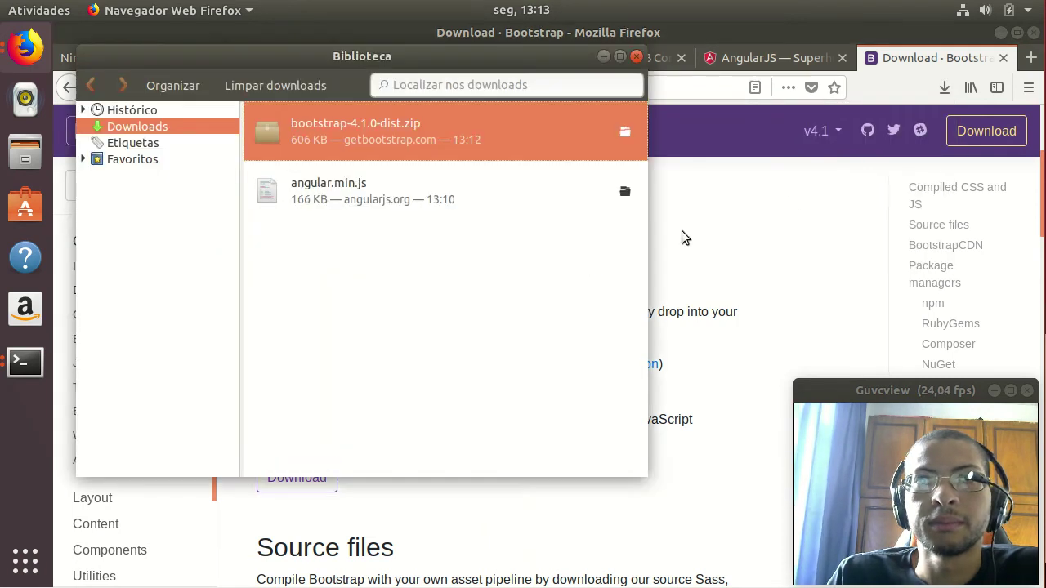
left_click(1001, 32)
left_click_drag(549, 73, 807, 124)
left_click_drag(617, 184, 105, 221)
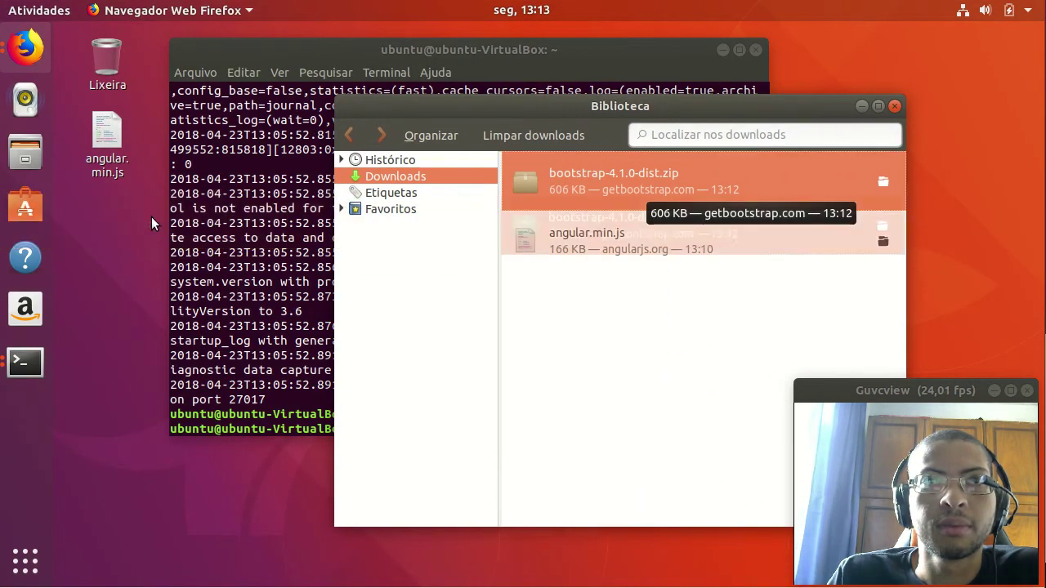
Open the folder containing the downloaded bootstrap-4.1.0-dist.zip and bring its window in front of the downloads list
left_click(883, 182)
double_click(866, 179)
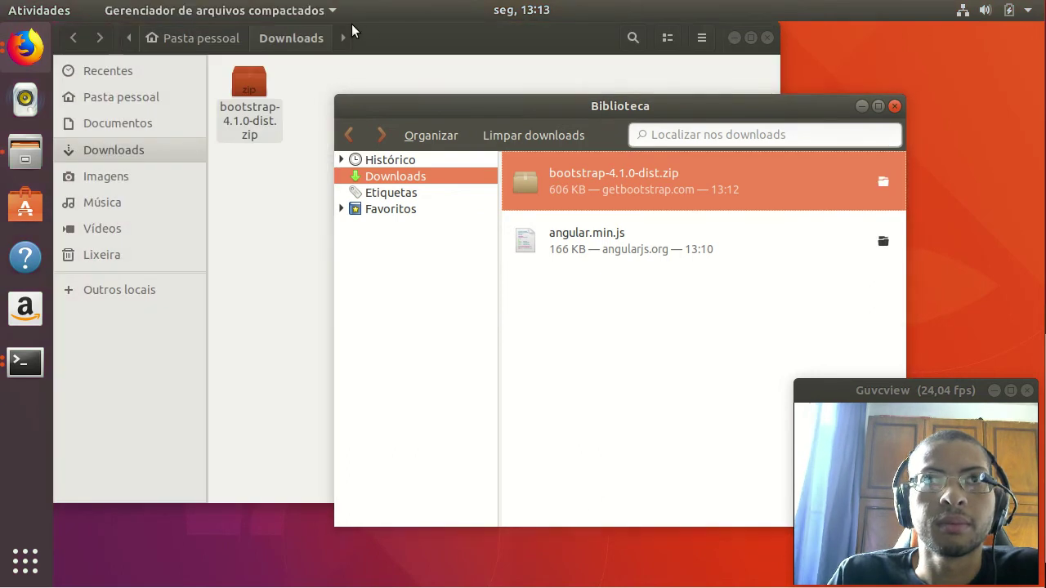
left_click(571, 79)
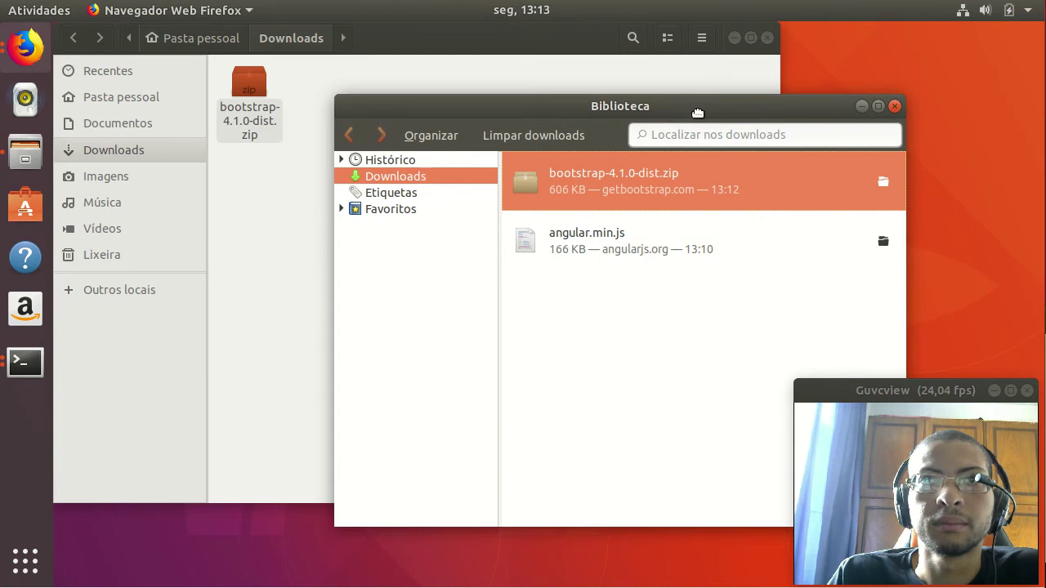
left_click_drag(686, 103, 796, 154)
left_click(451, 29)
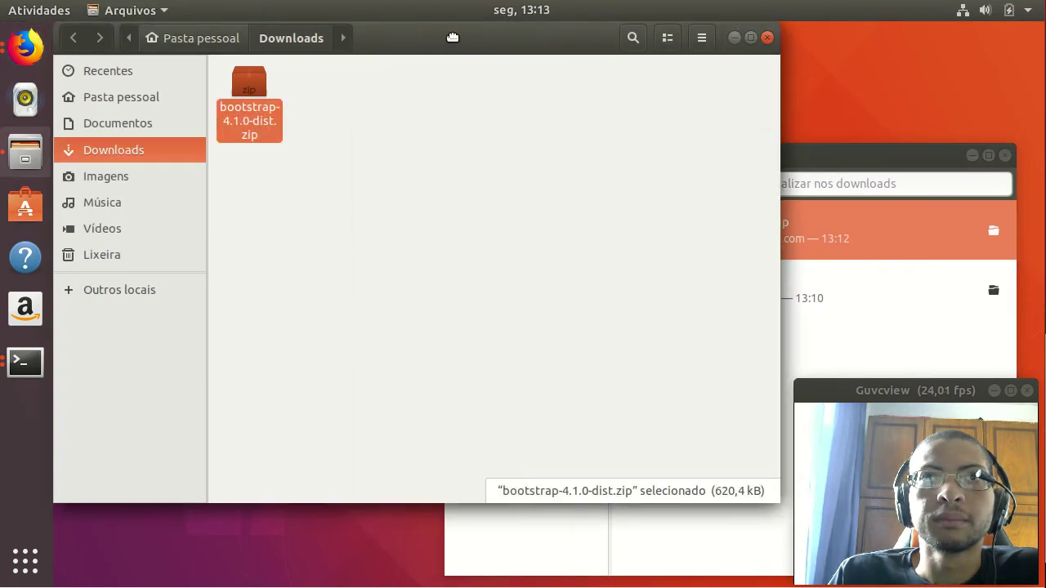
Move the file manager window aside and copy bootstrap-4.1.0-dist.zip from Downloads to the desktop below angular.min.js
left_click_drag(428, 42, 691, 58)
left_click_drag(537, 96, 71, 190)
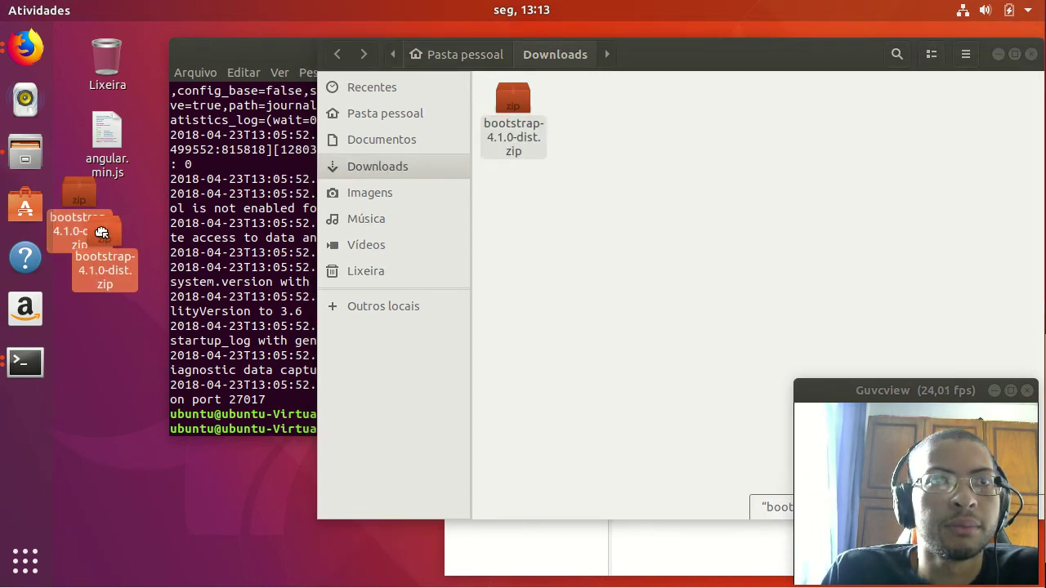
left_click(119, 314)
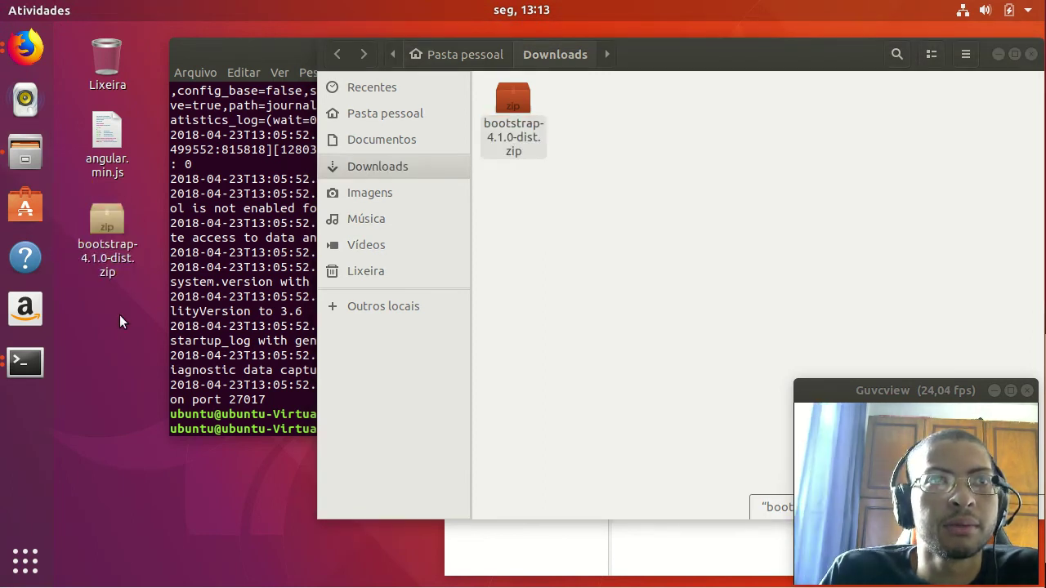
left_click(816, 80)
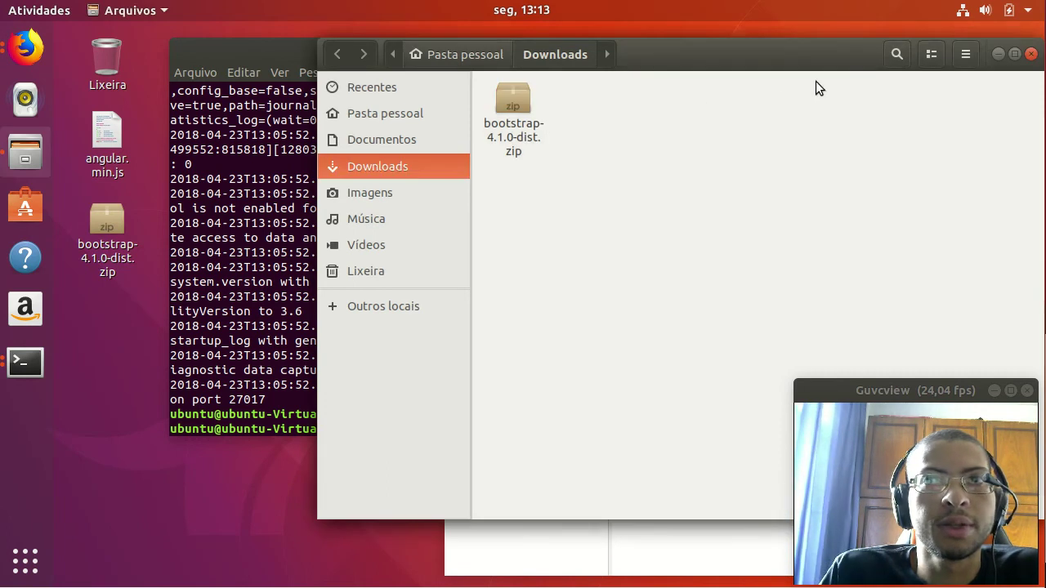
left_click_drag(772, 57, 527, 55)
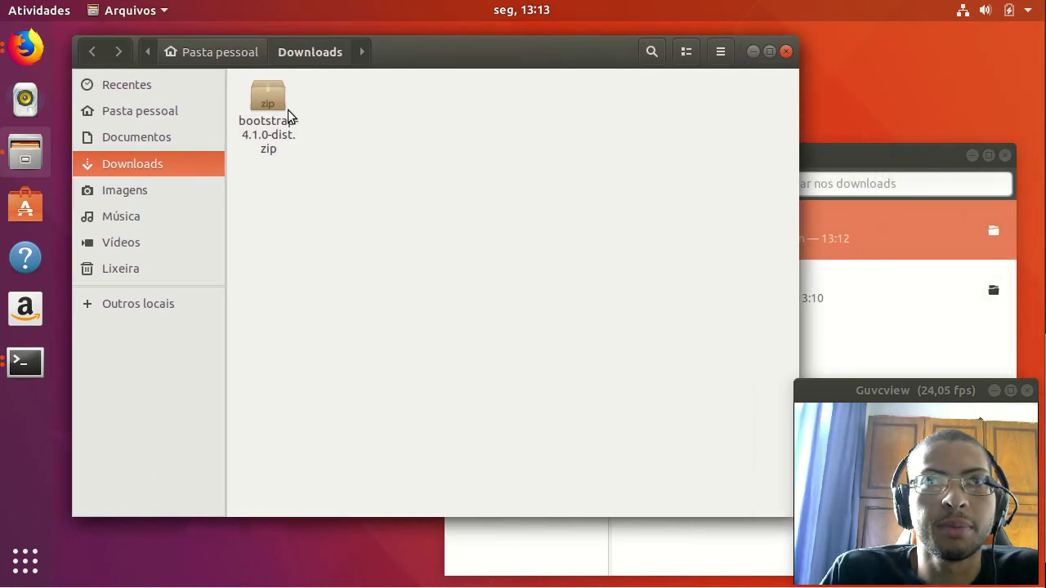
left_click(270, 108)
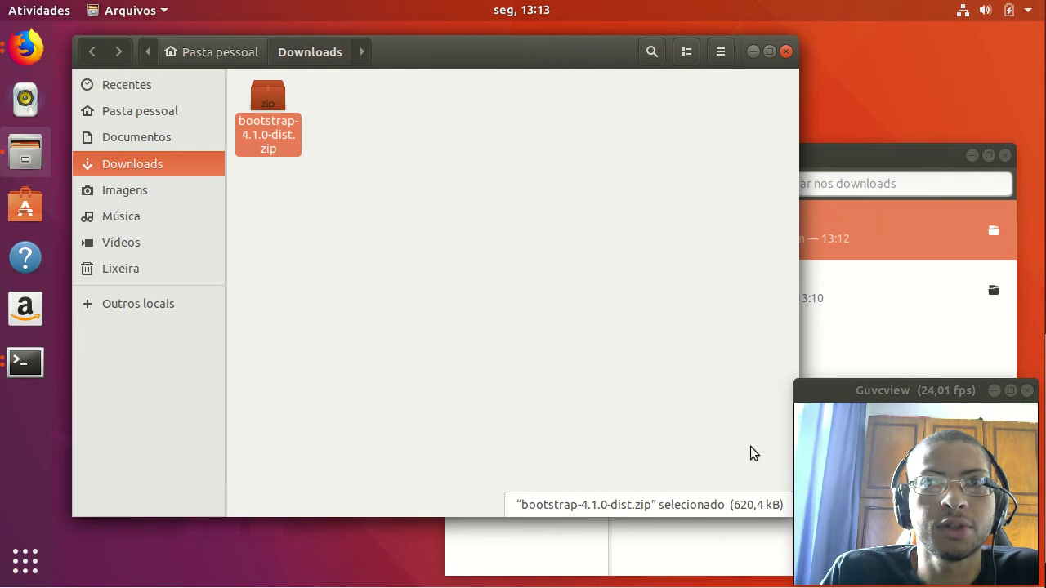
left_click_drag(483, 47, 727, 40)
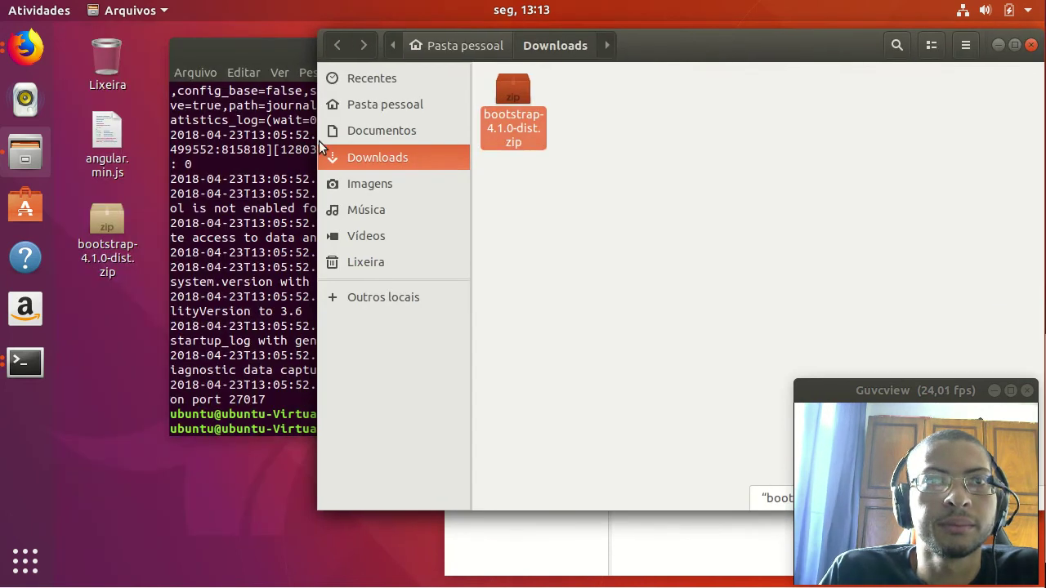
Extract the desktop copy of bootstrap-4.1.0-dist.zip in place
left_click(108, 219)
right_click(108, 218)
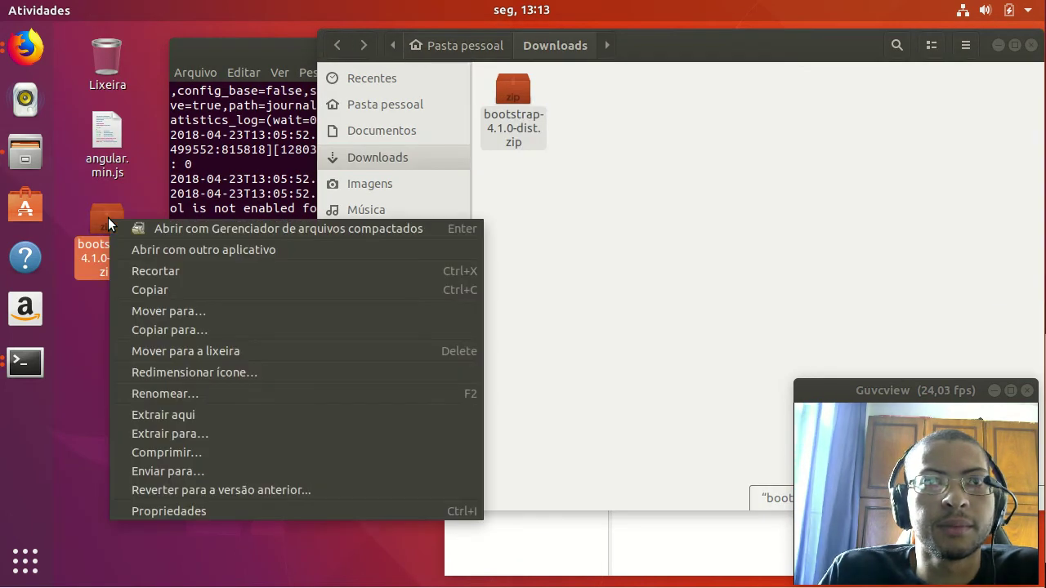
left_click(191, 417)
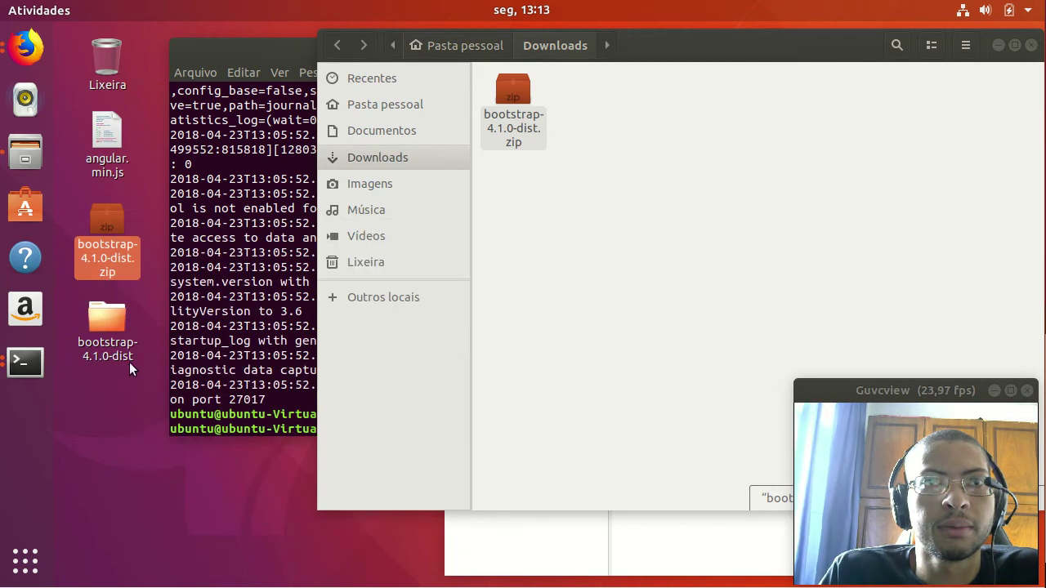
Examine the contents of the css and js folders inside the extracted bootstrap-4.1.0-dist folder
left_click(108, 326)
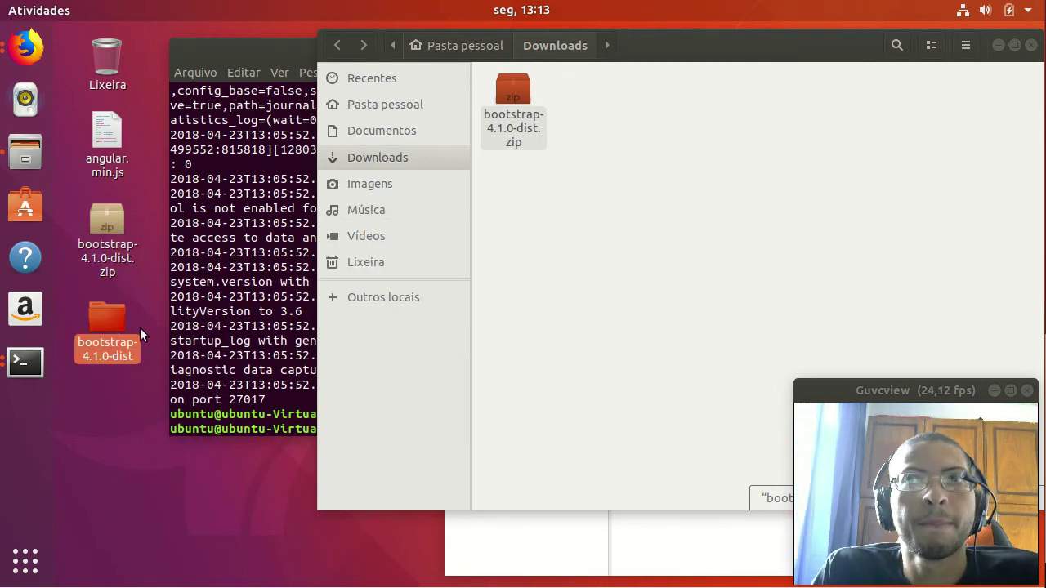
double_click(110, 307)
left_click_drag(581, 30, 689, 38)
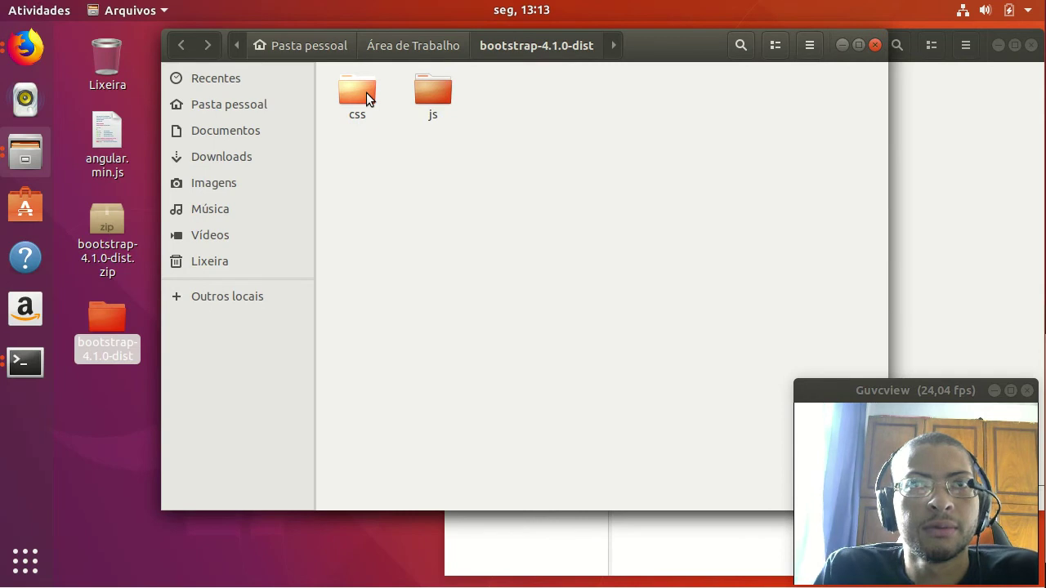
double_click(366, 93)
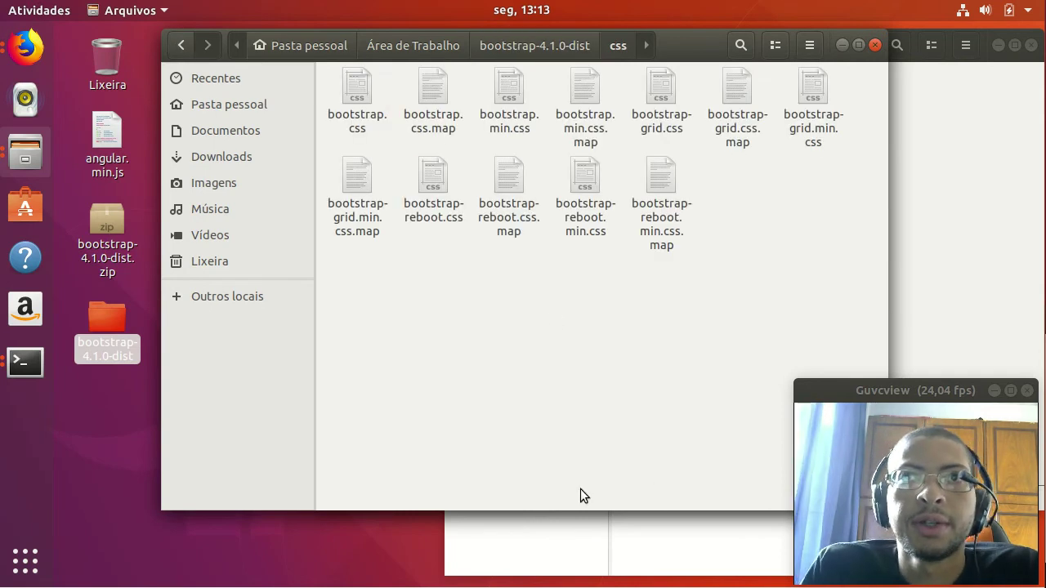
left_click(535, 45)
double_click(431, 92)
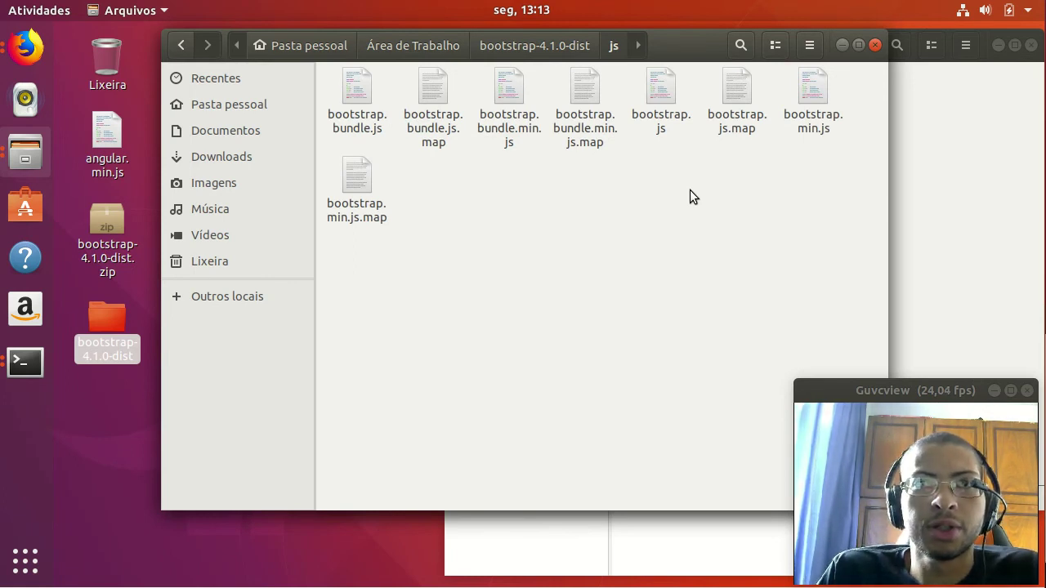
key("alt+Up")
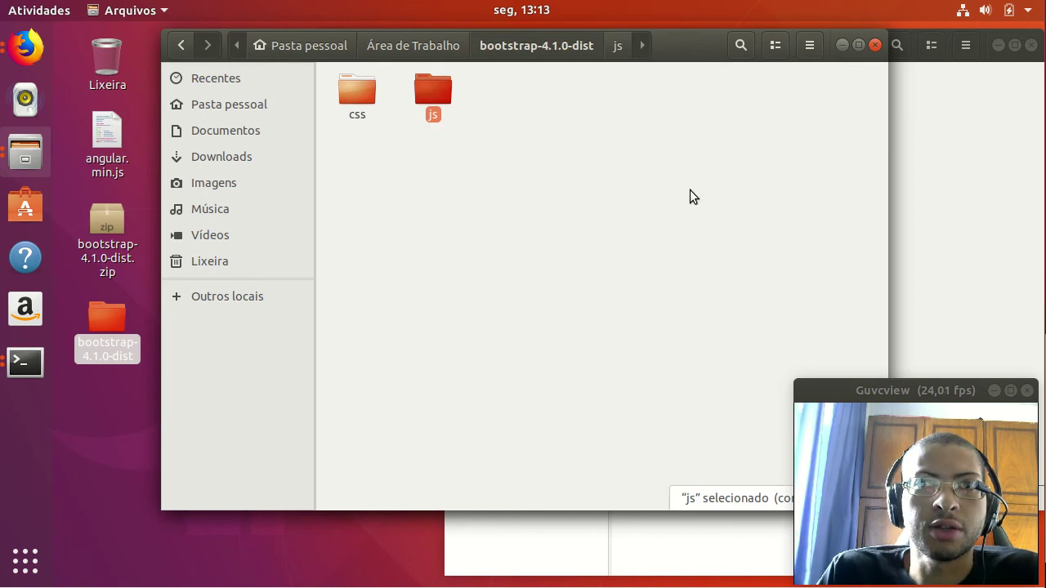
left_click(690, 191)
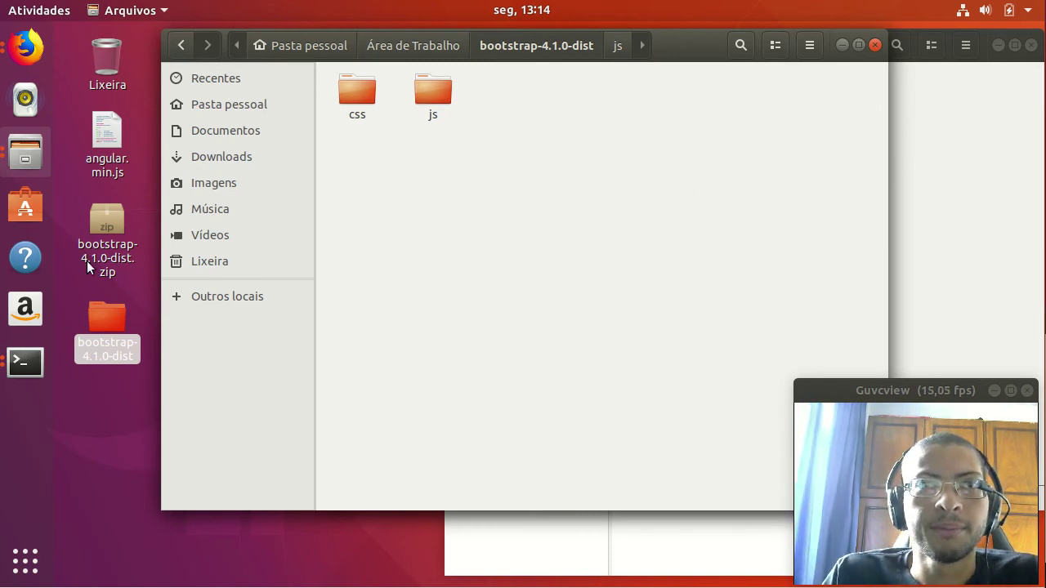
left_click(763, 11)
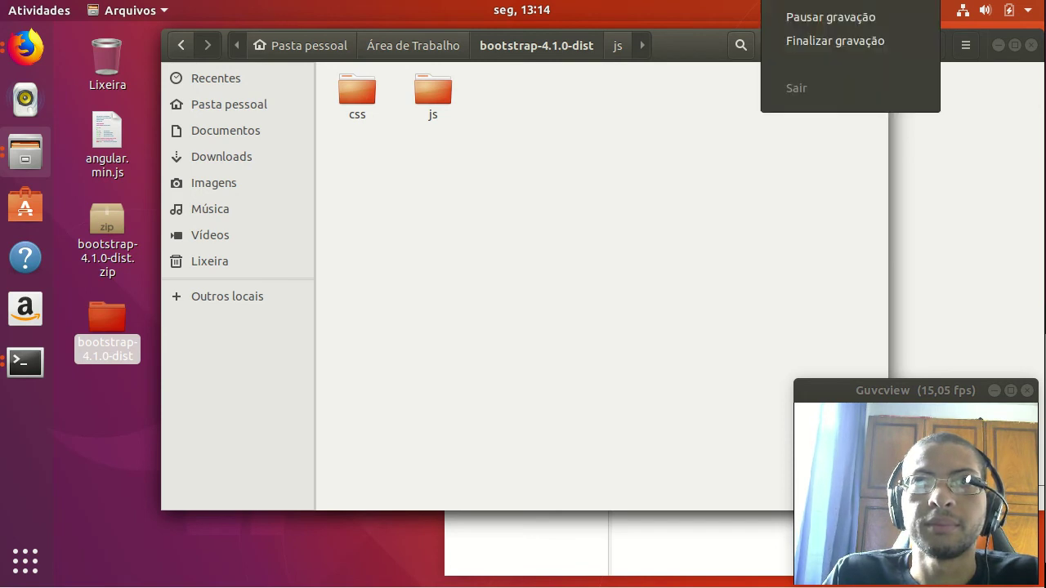
left_click(763, 16)
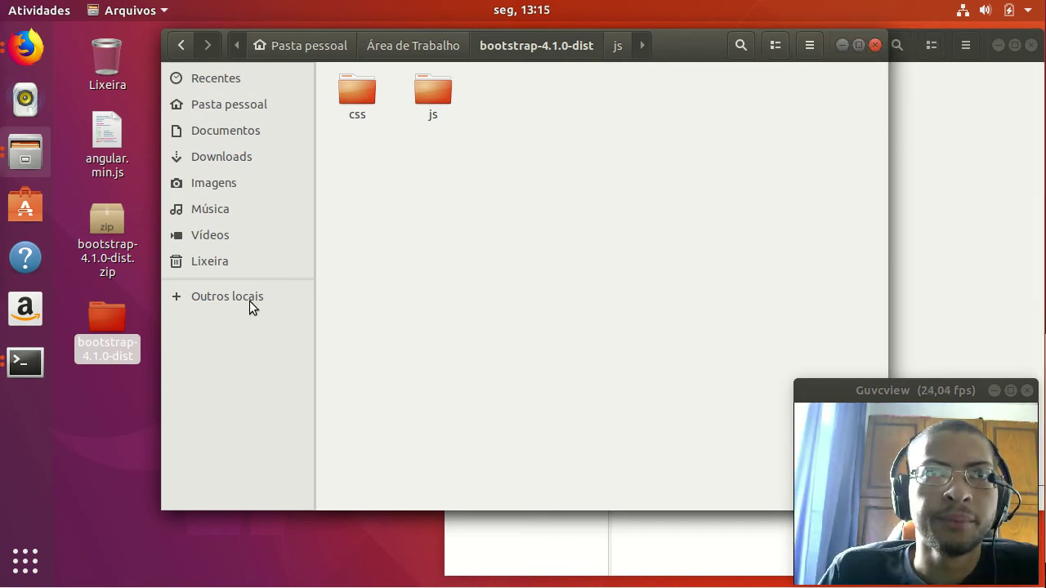
Switch to Firefox and open github.com/simonholmes/amelia in a new tab
left_click(31, 58)
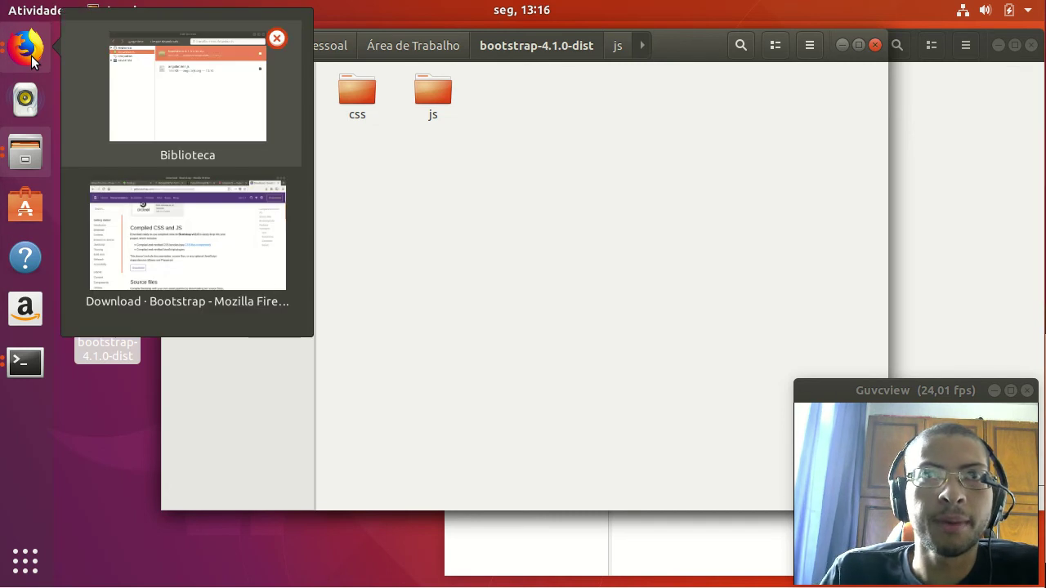
left_click(219, 240)
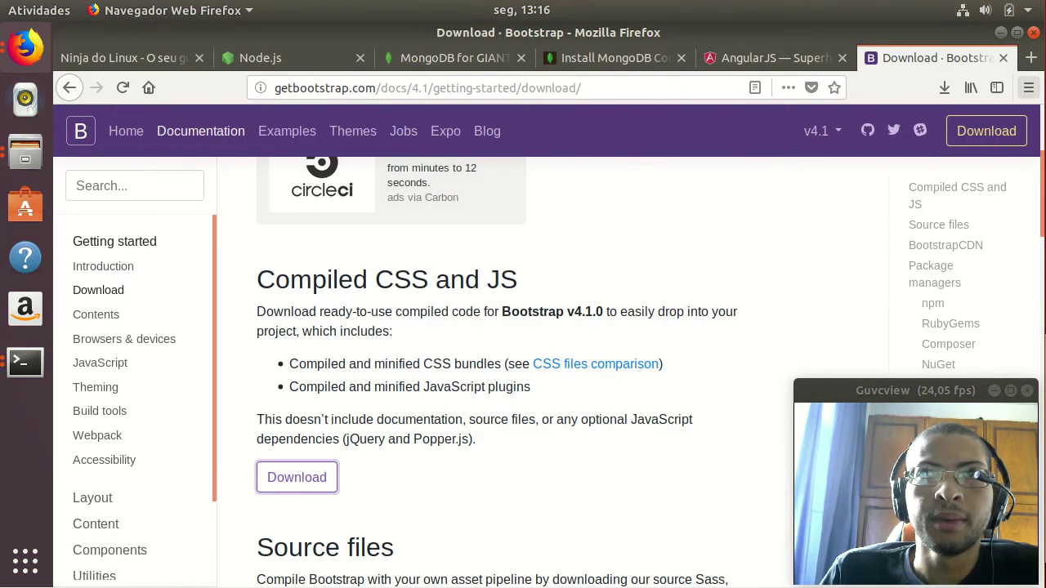
left_click(1032, 58)
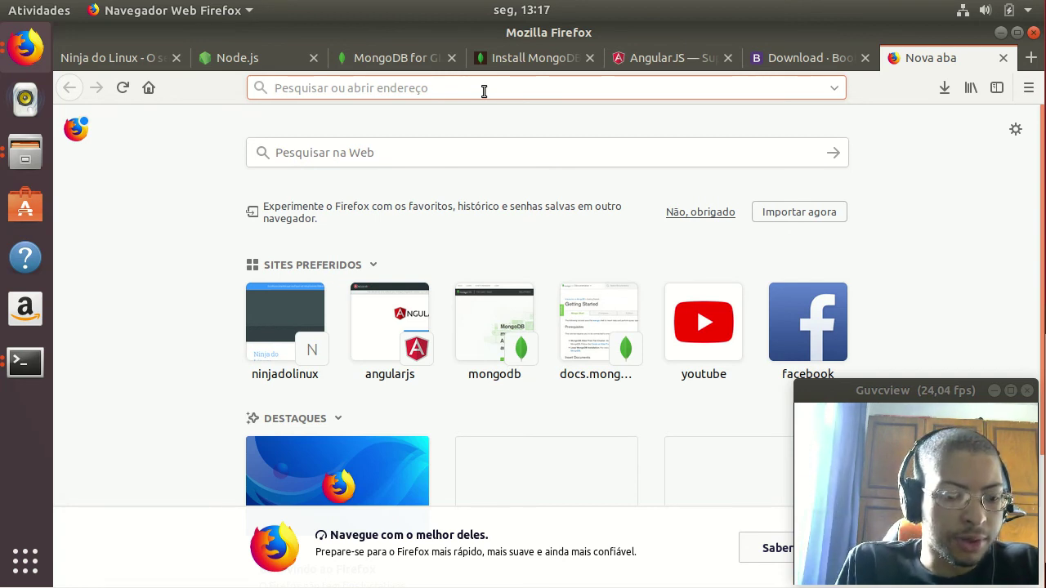
type("githu")
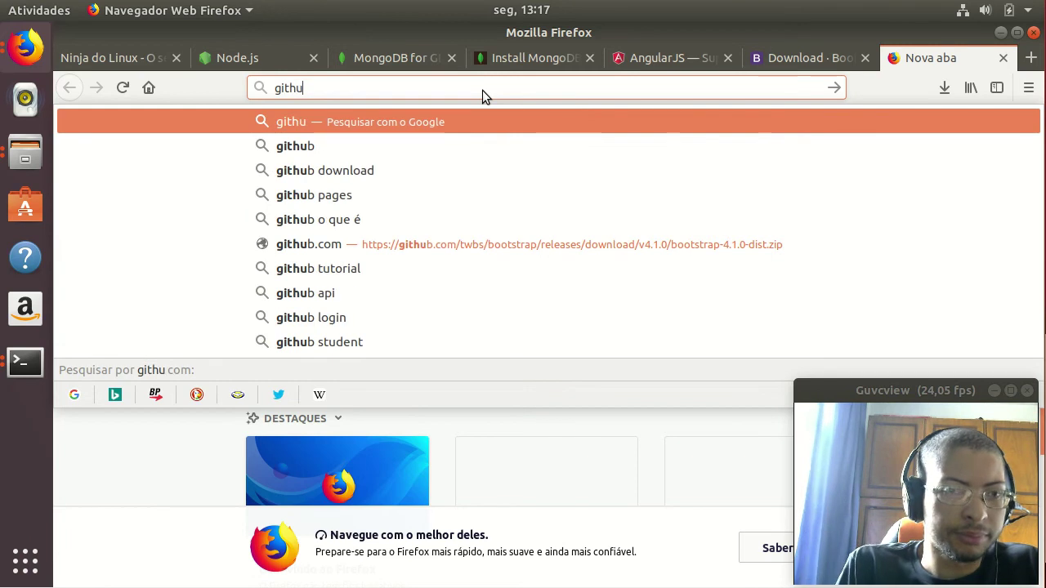
type("b.")
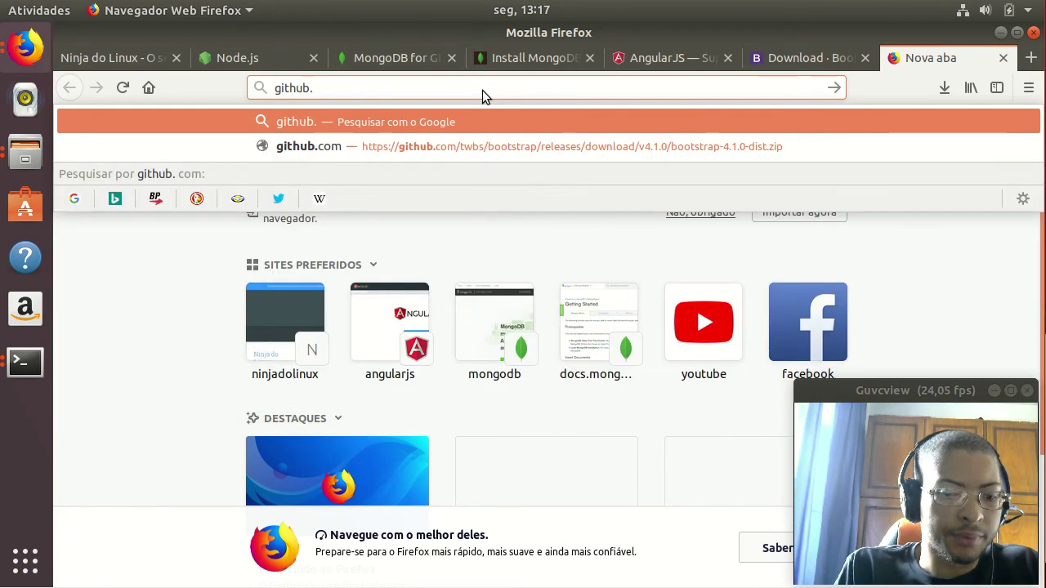
type("com/si")
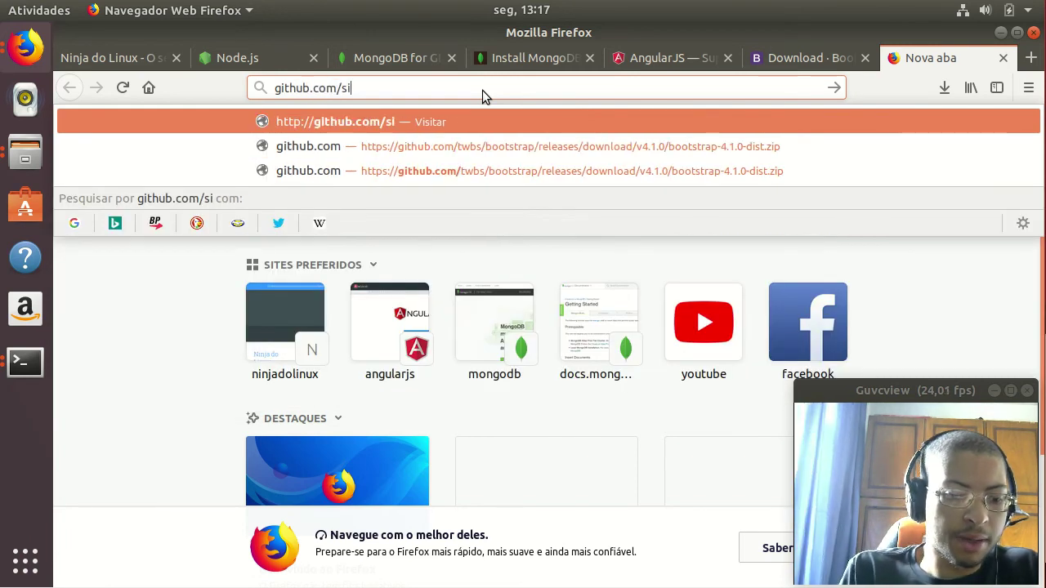
type("monholmes")
type("/amelia")
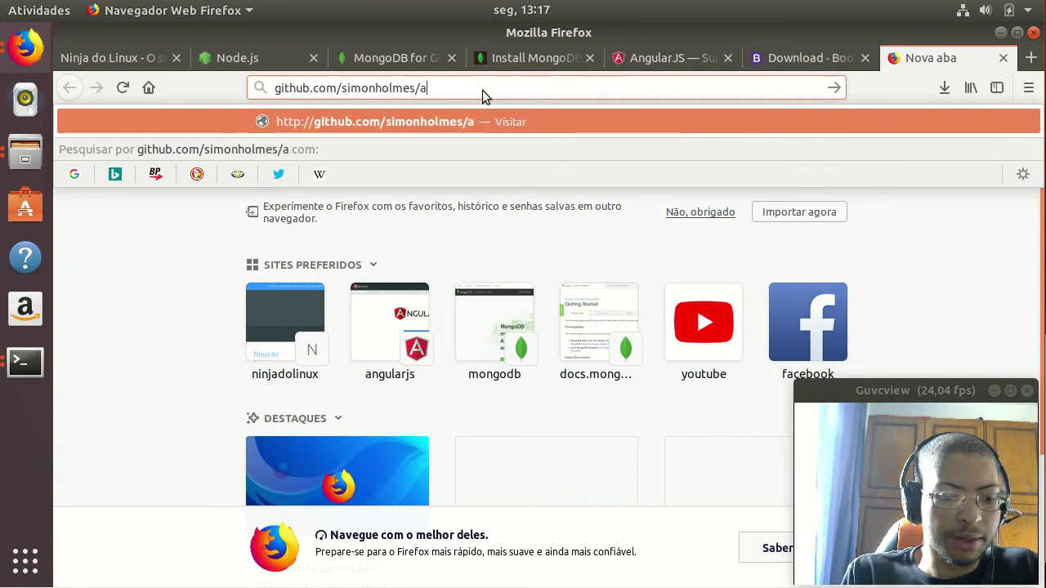
key("Return")
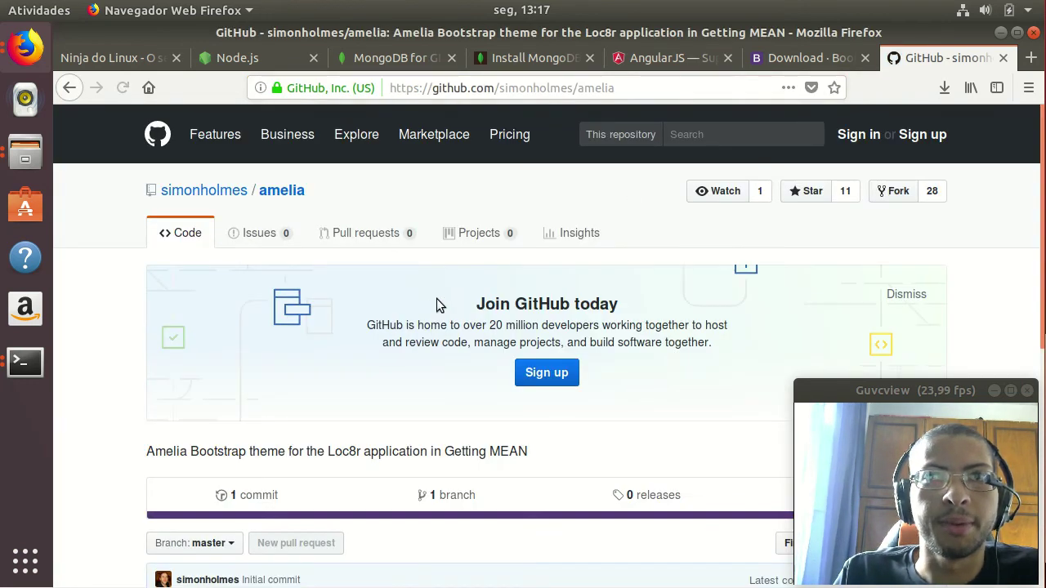
Download the amelia repository as a ZIP and save amelia-master.zip to disk
scroll(438, 299, "down", 5)
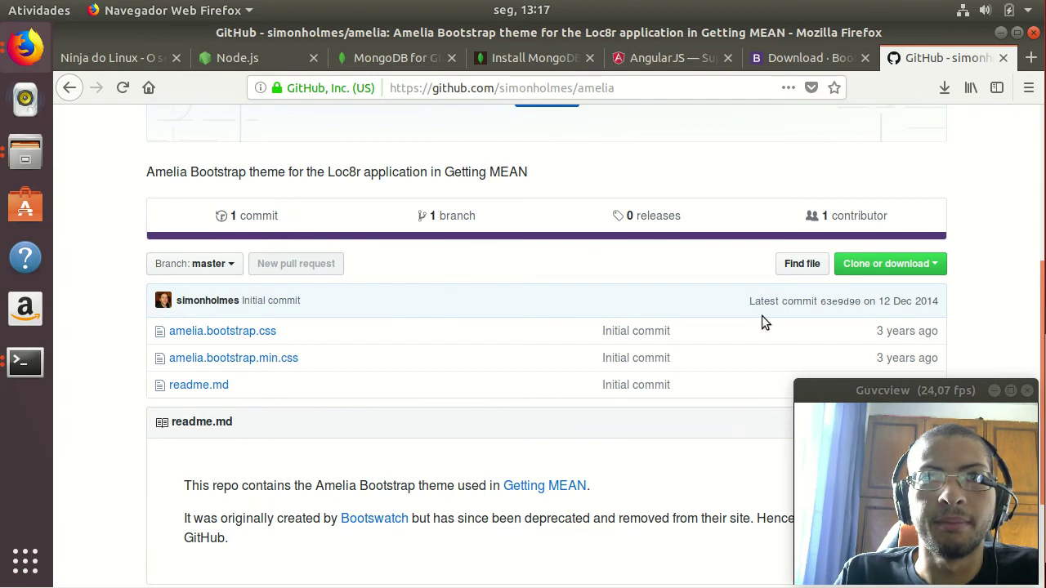
left_click(937, 263)
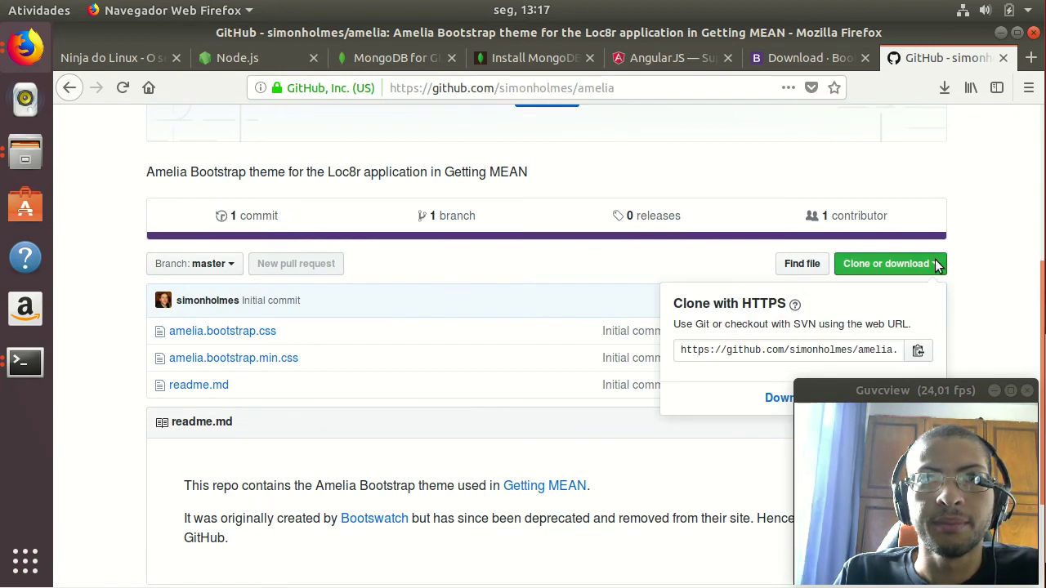
left_click(778, 404)
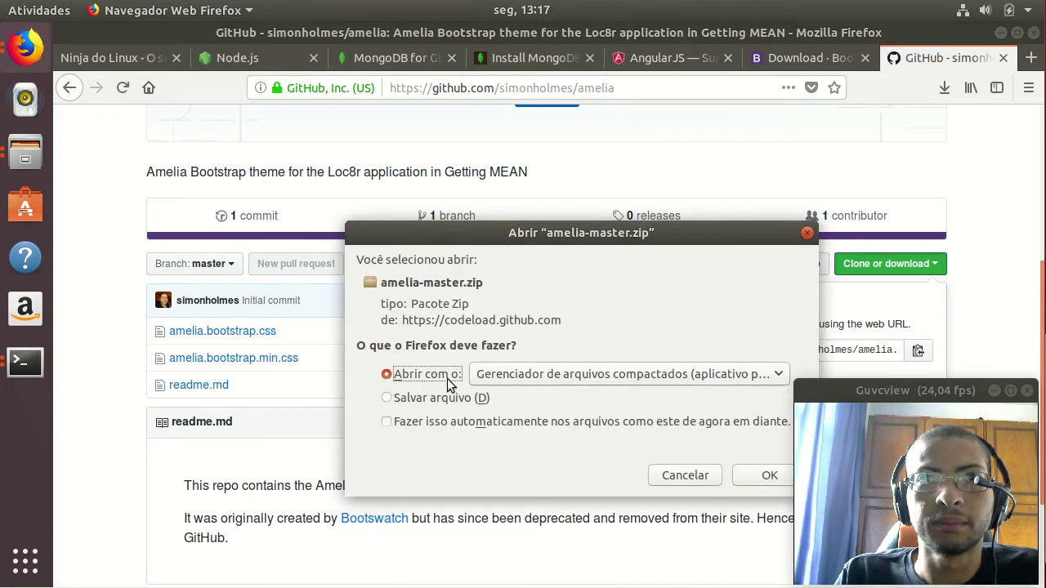
left_click(436, 401)
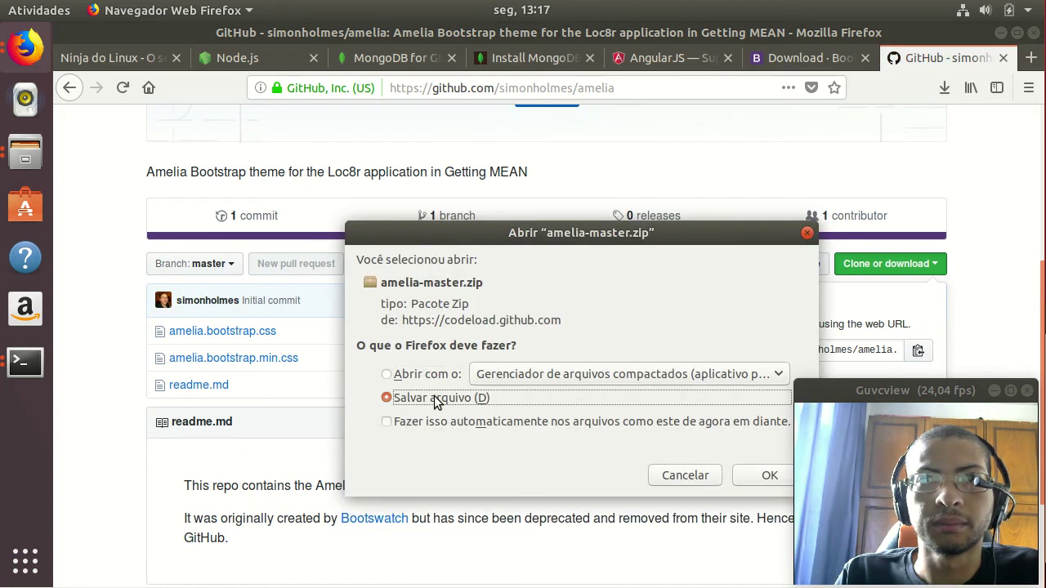
left_click(753, 475)
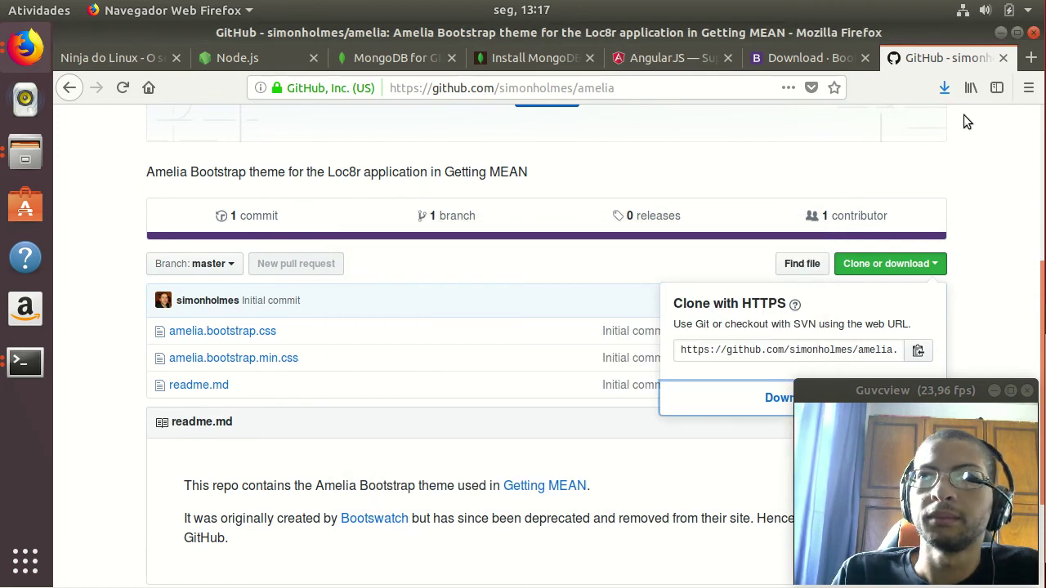
Show the full downloads list with the browser window minimized, and move the list window over the file manager
left_click(944, 87)
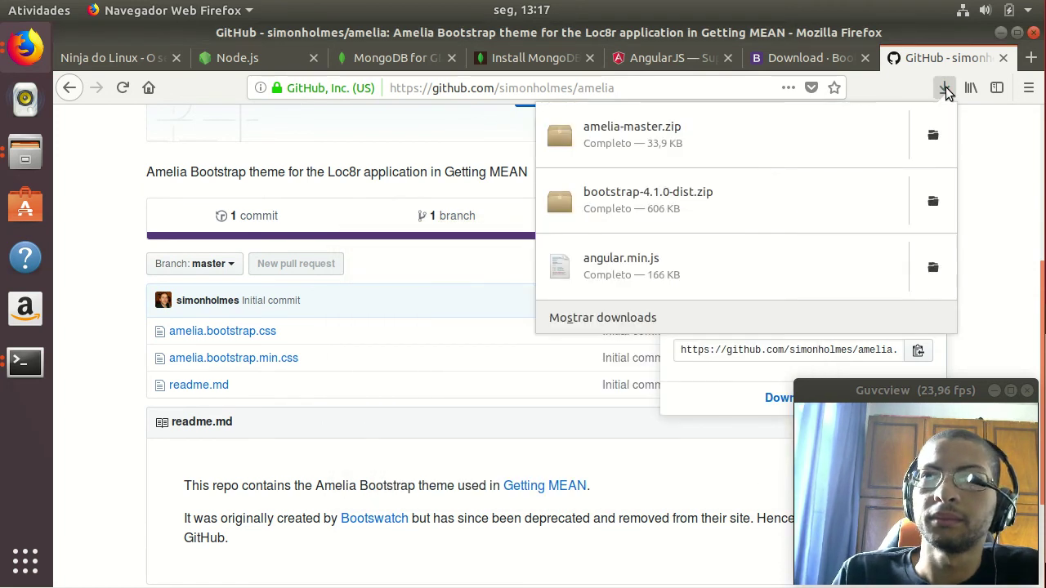
left_click(609, 309)
left_click(1001, 34)
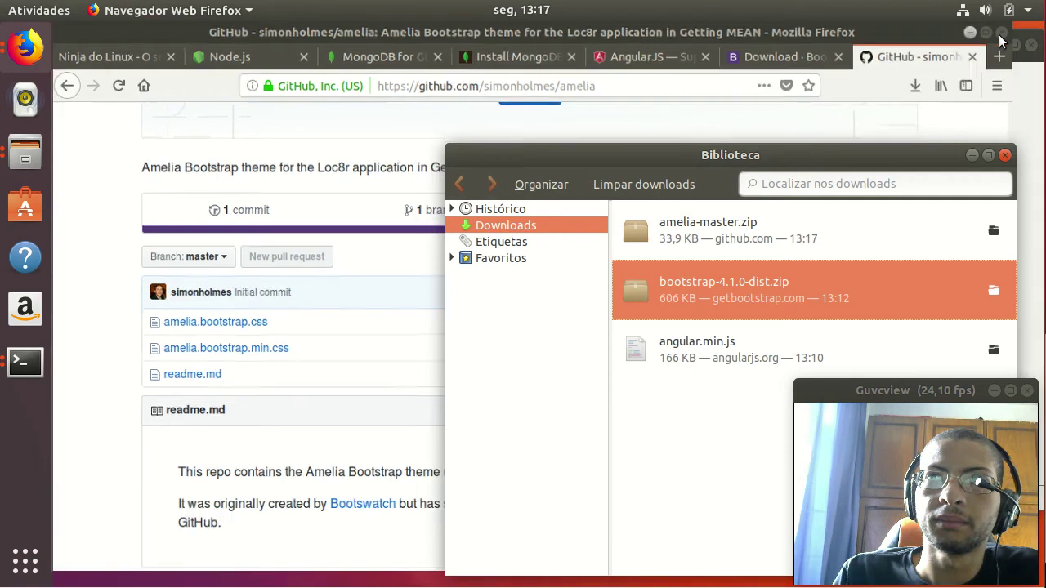
left_click(113, 419)
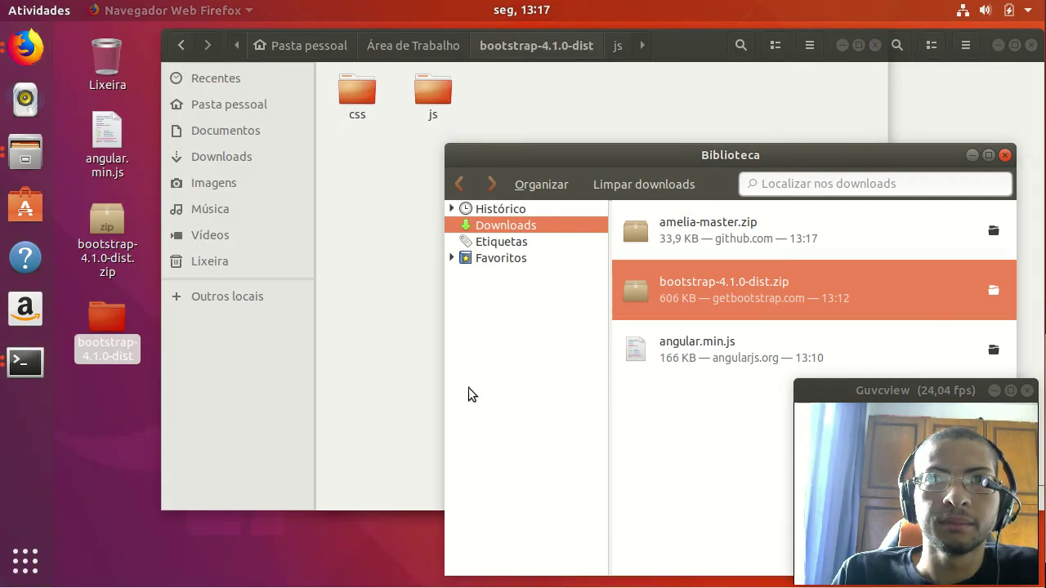
left_click(988, 293)
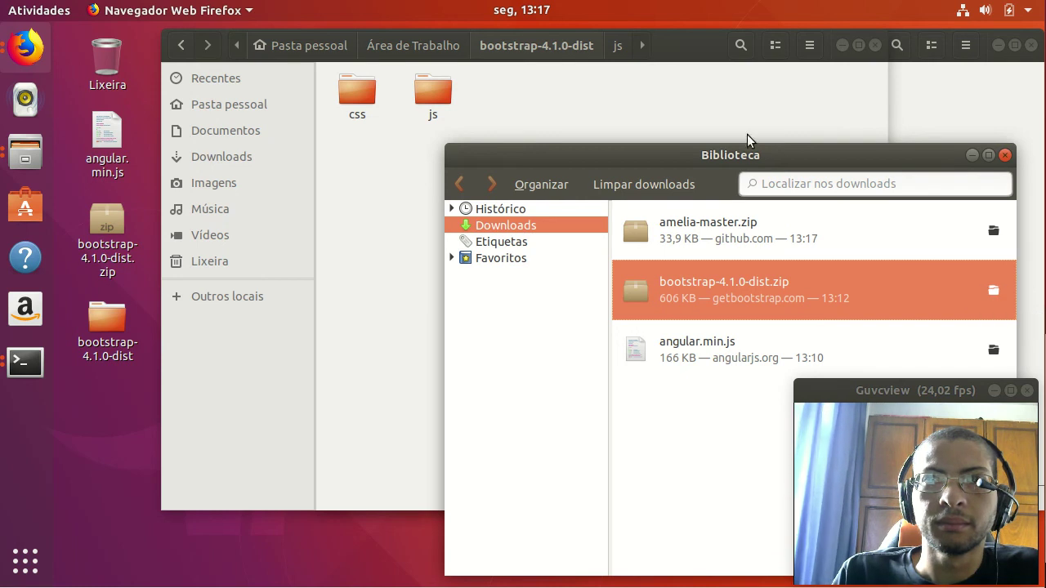
left_click_drag(747, 159, 575, 99)
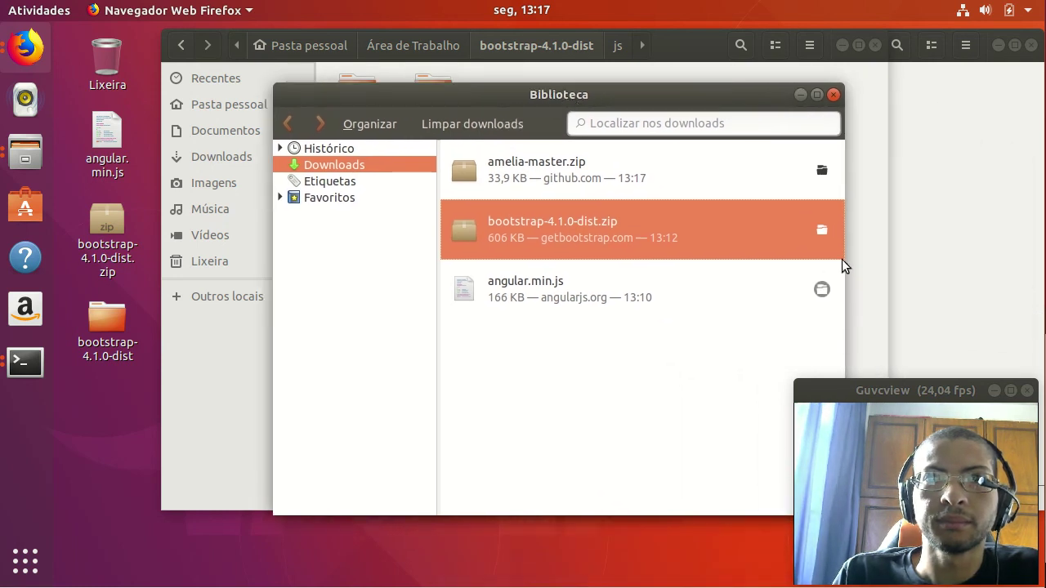
Open the folder containing the downloaded ZIP files and bring its file manager window to the front
right_click(677, 224)
left_click(722, 238)
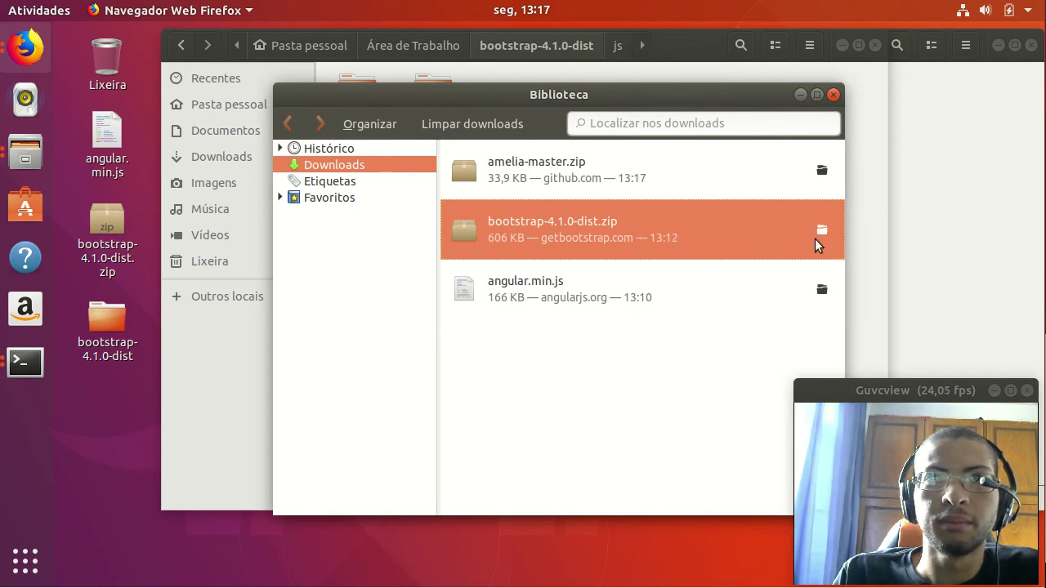
left_click(34, 143)
left_click(188, 237)
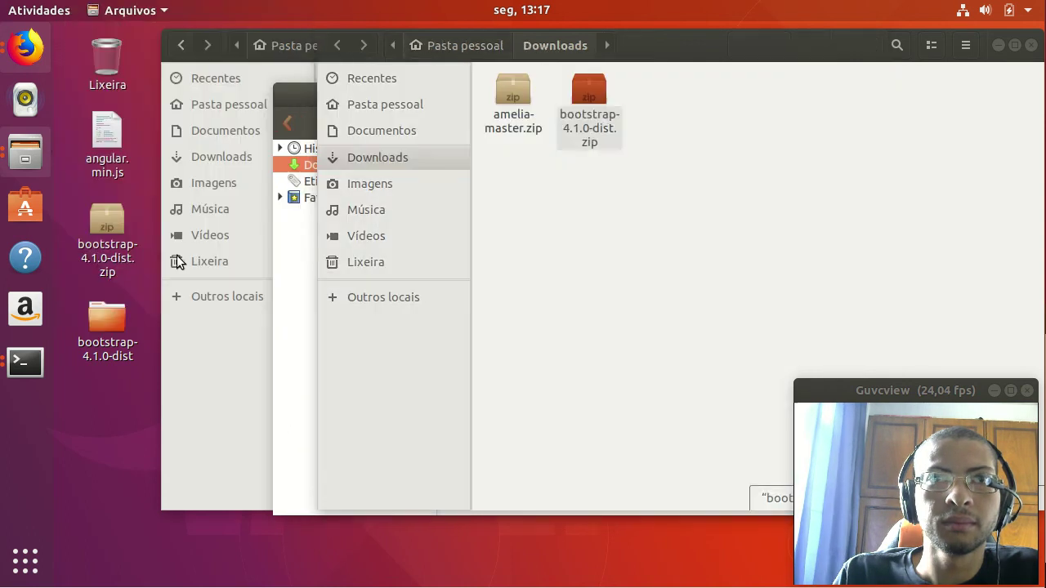
Copy amelia-master.zip from Downloads to the desktop below the bootstrap-4.1.0-dist folder, and close the Downloads window
left_click(663, 194)
left_click_drag(531, 96, 80, 381)
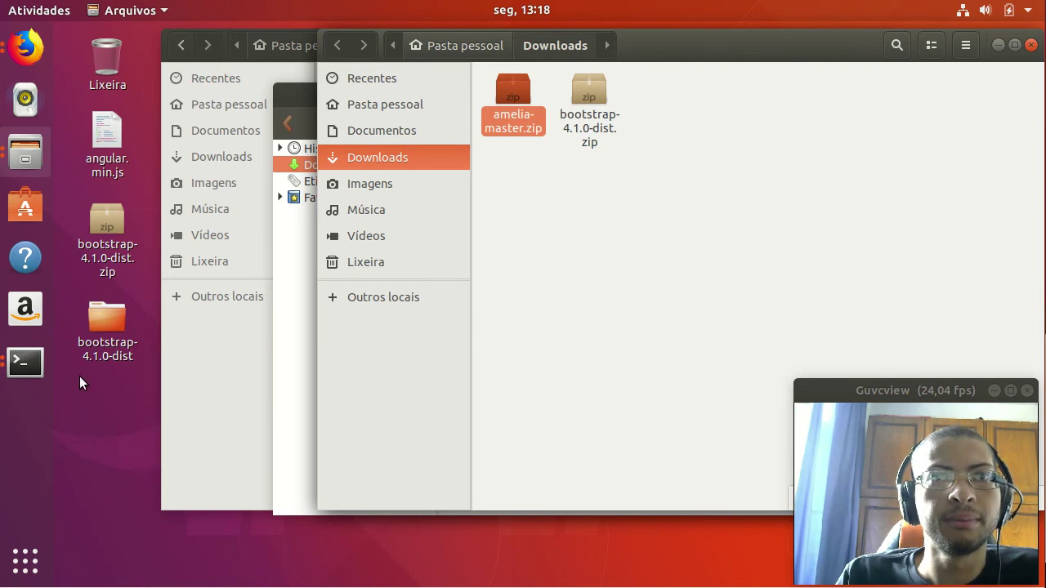
left_click(820, 216)
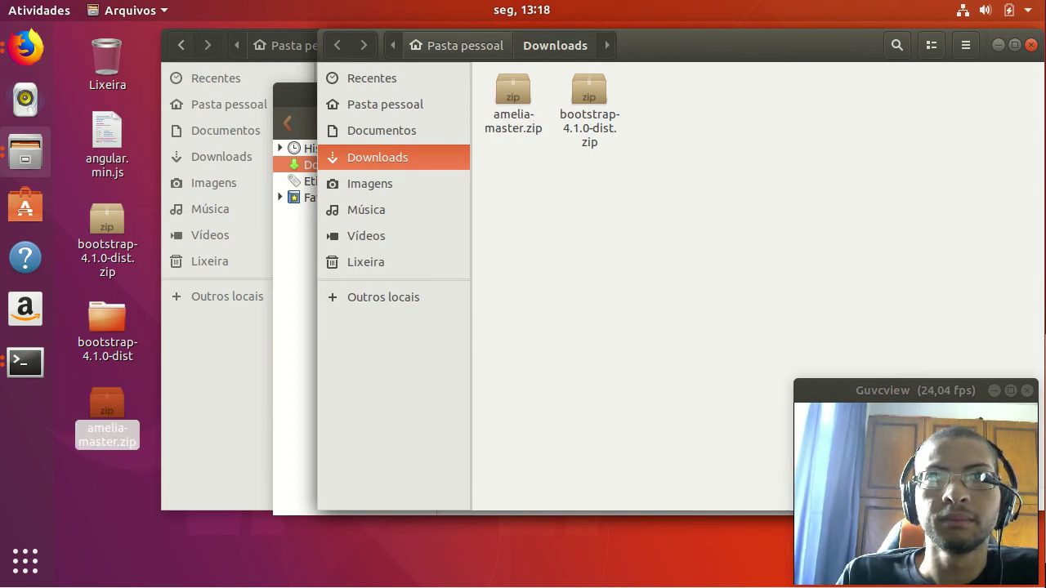
left_click(1032, 46)
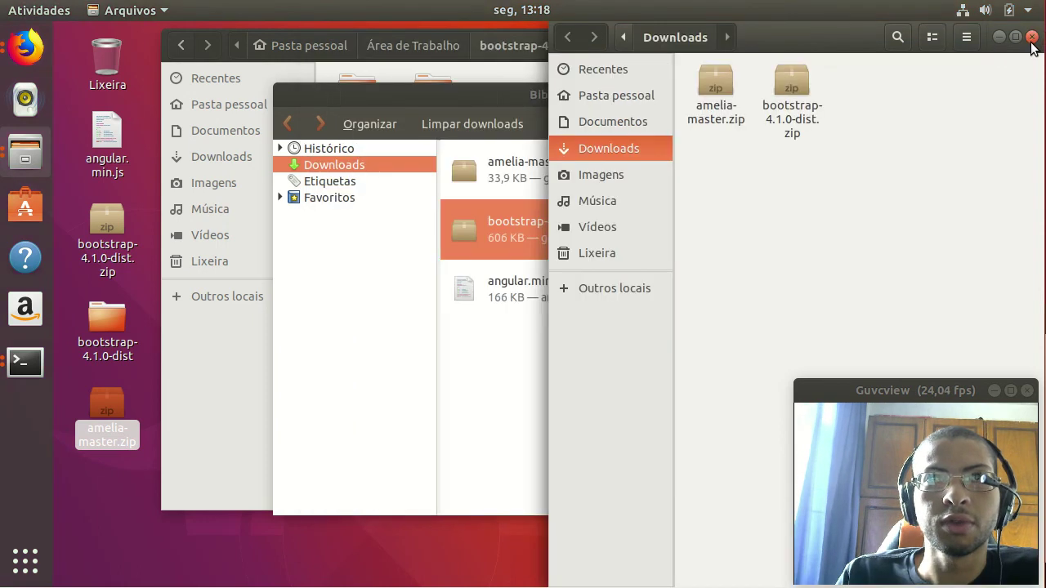
left_click(1032, 38)
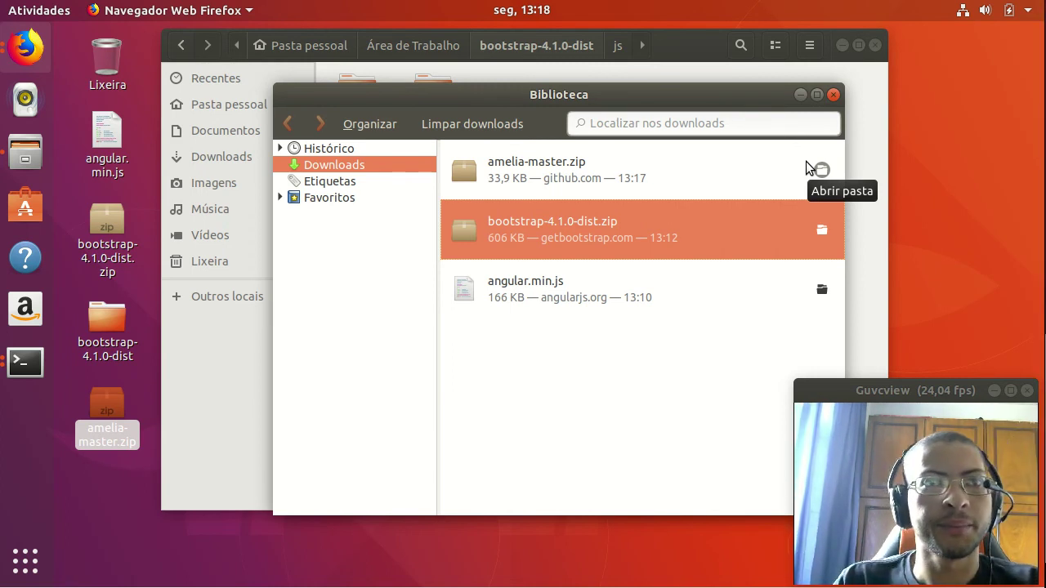
left_click(797, 11)
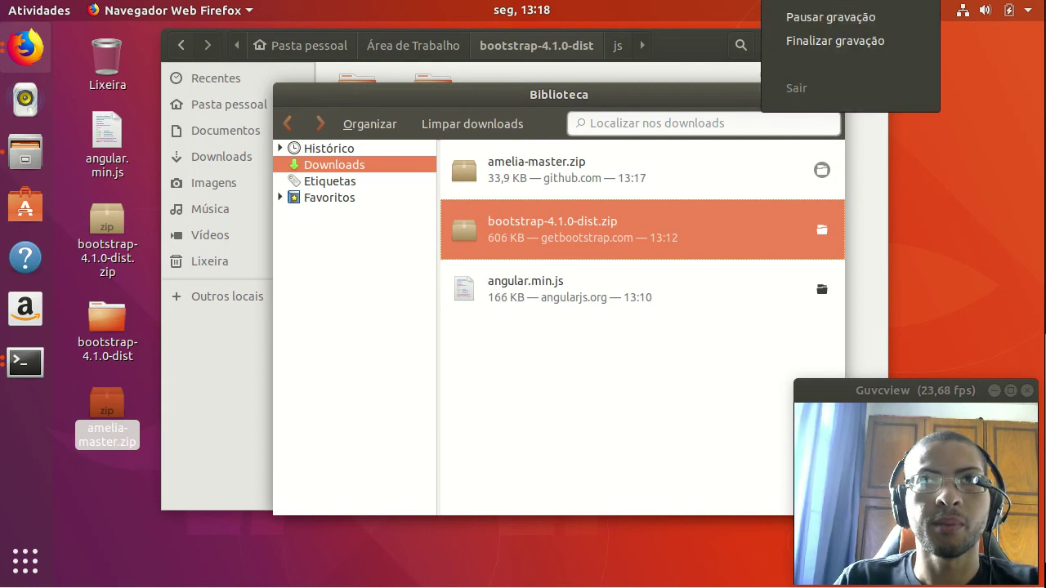
left_click(799, 16)
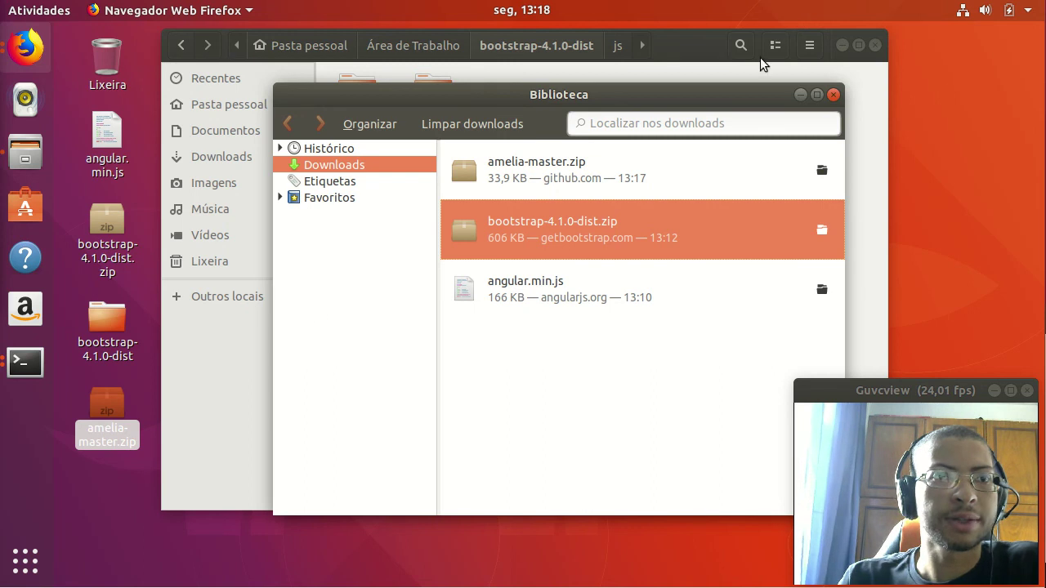
Return to Firefox, open git-scm.com in a new tab and look at the Git download options
left_click(25, 47)
left_click(223, 240)
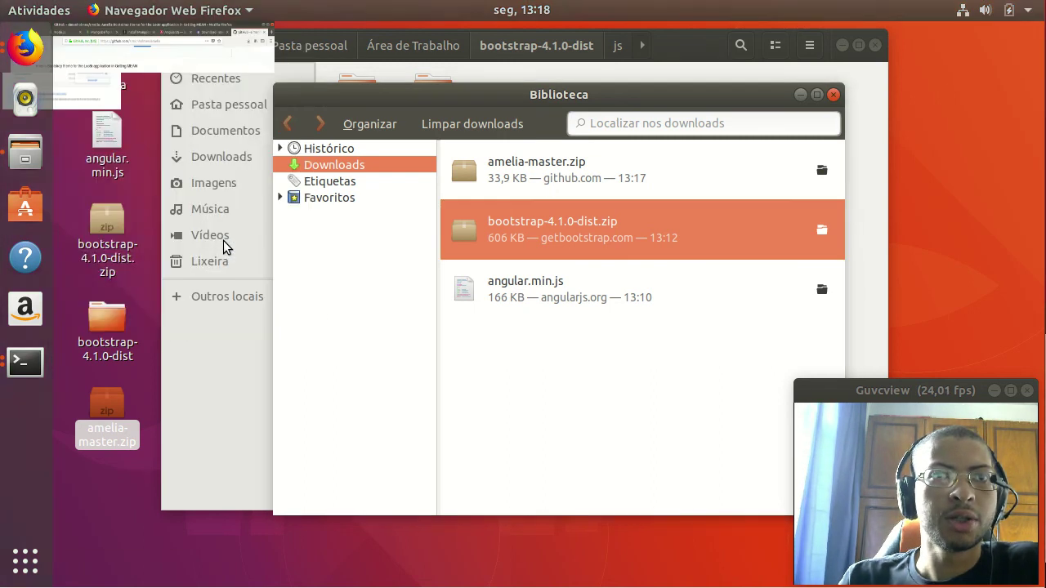
left_click(1031, 57)
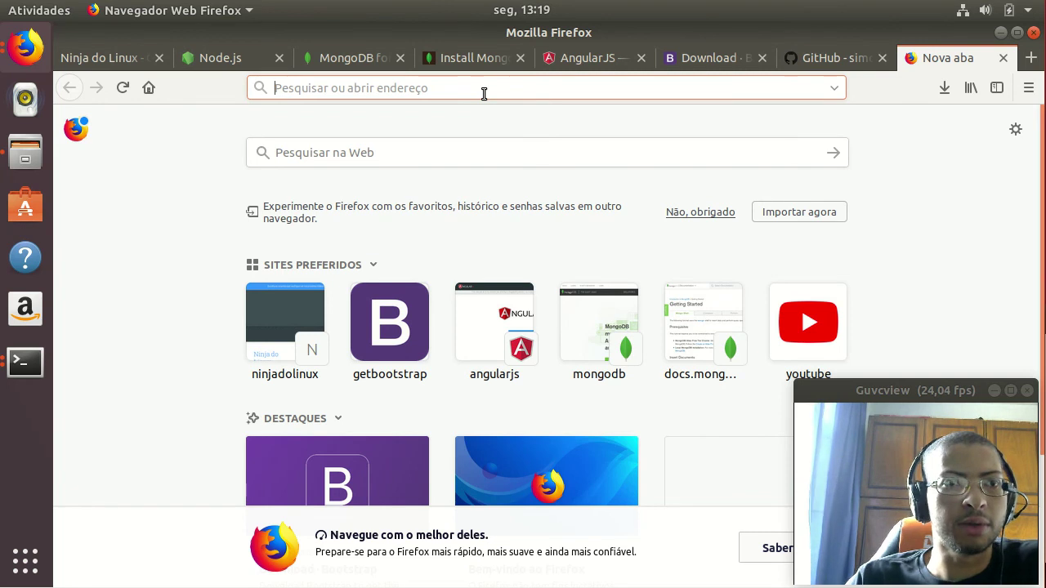
type("g")
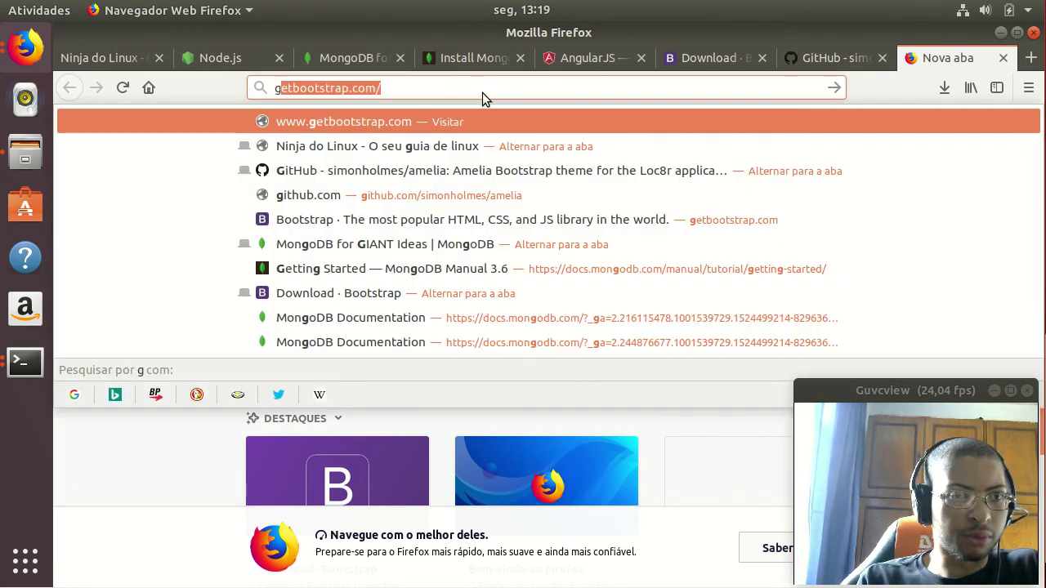
type("it-")
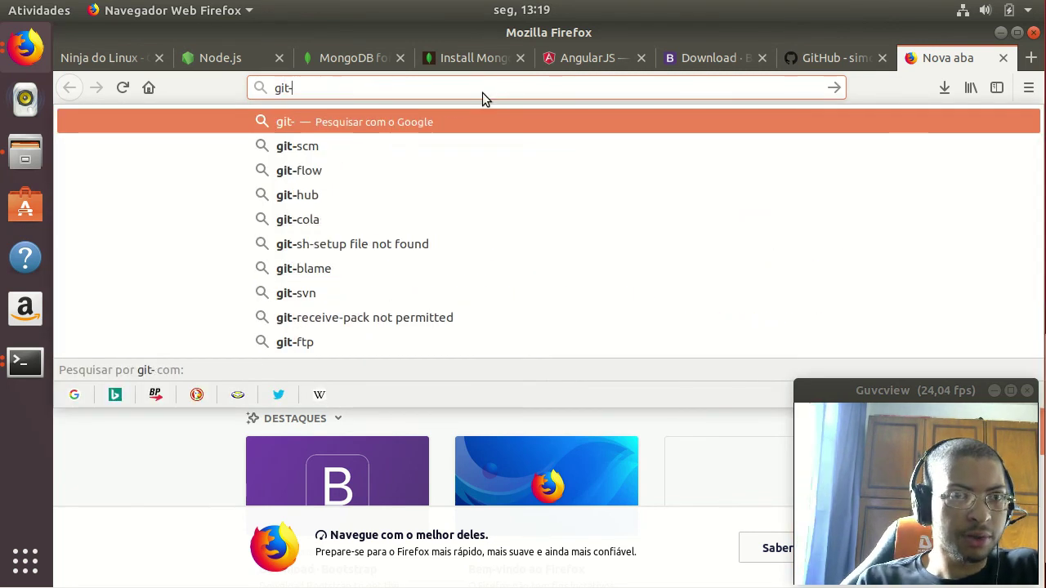
type("scm.com")
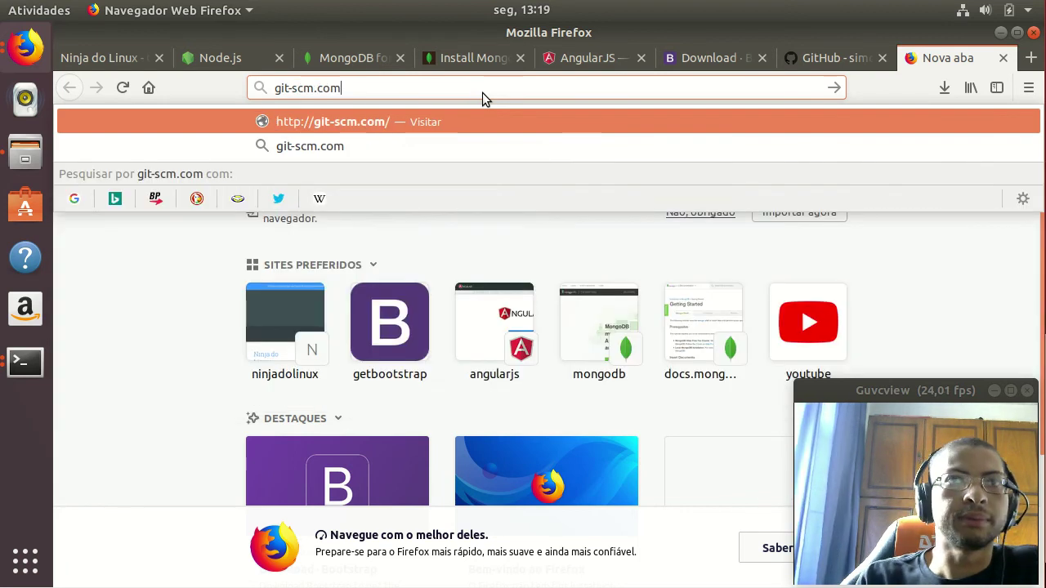
key("Return")
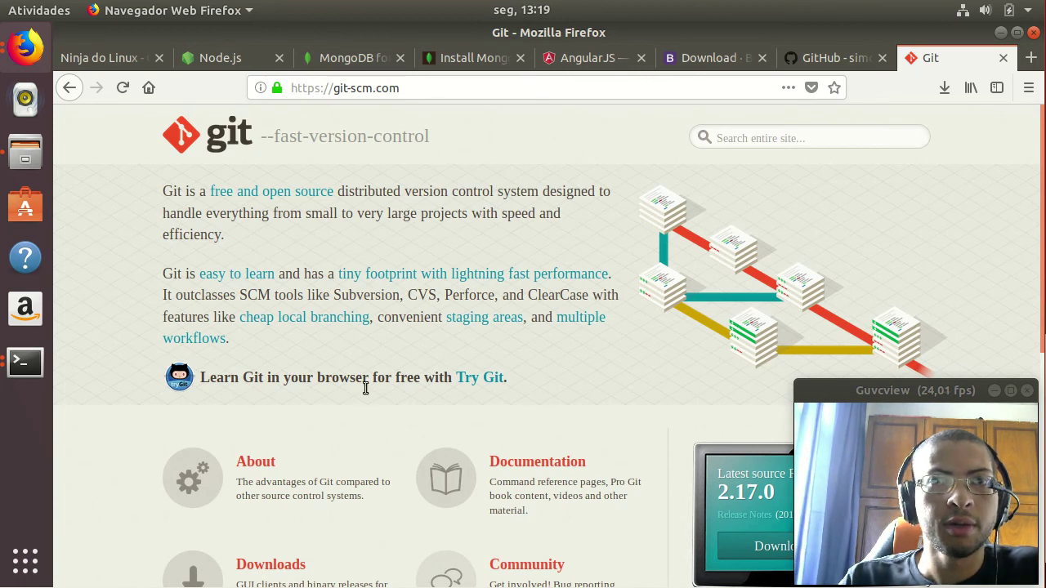
scroll(526, 245, "down", 4)
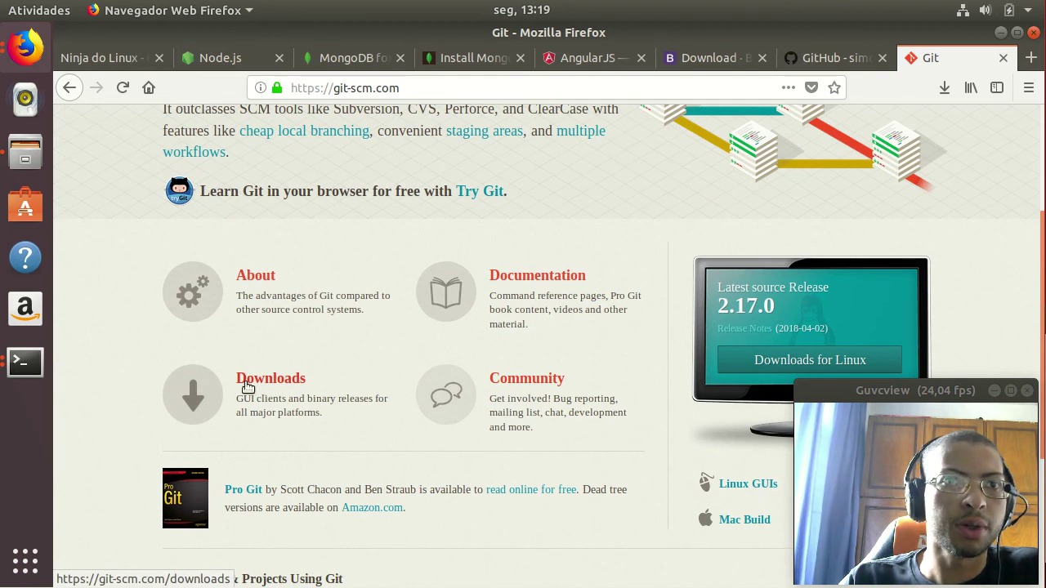
Switch to the terminal window where MongoDB was stopped, install Git with sudo apt-get install git, and accept the installation with s
left_click(24, 360)
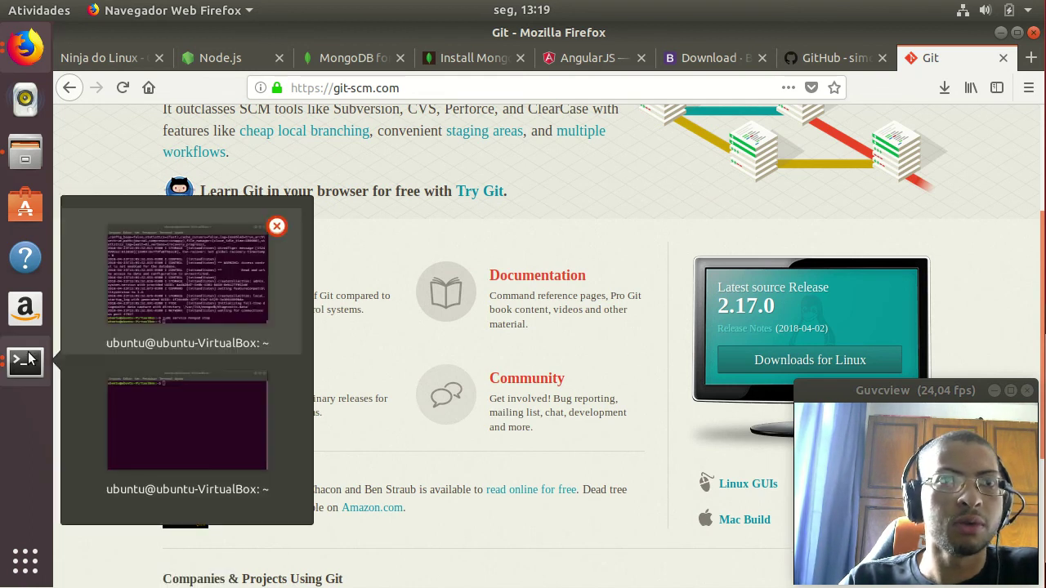
left_click(210, 298)
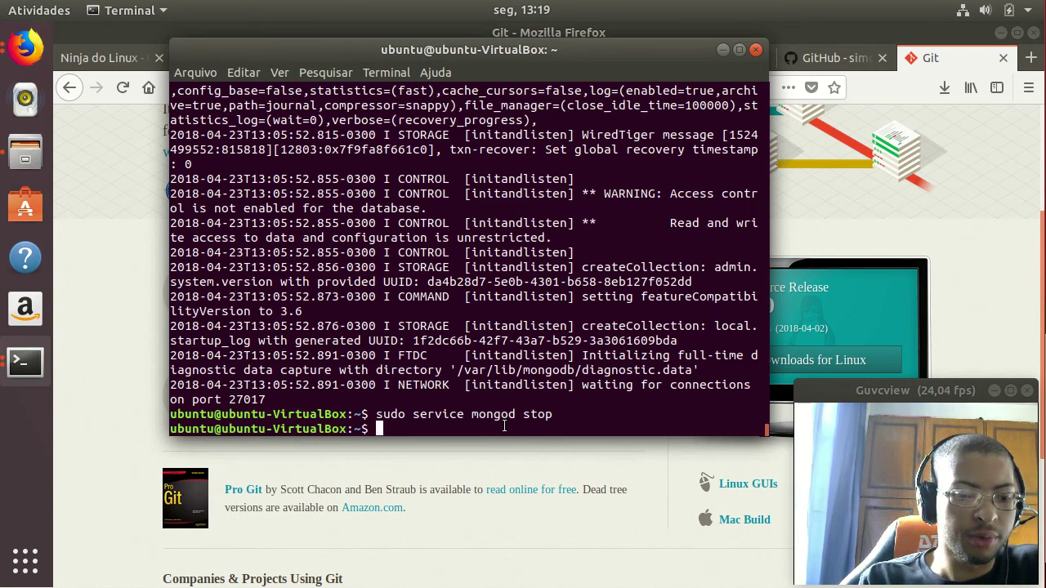
type("sudo ")
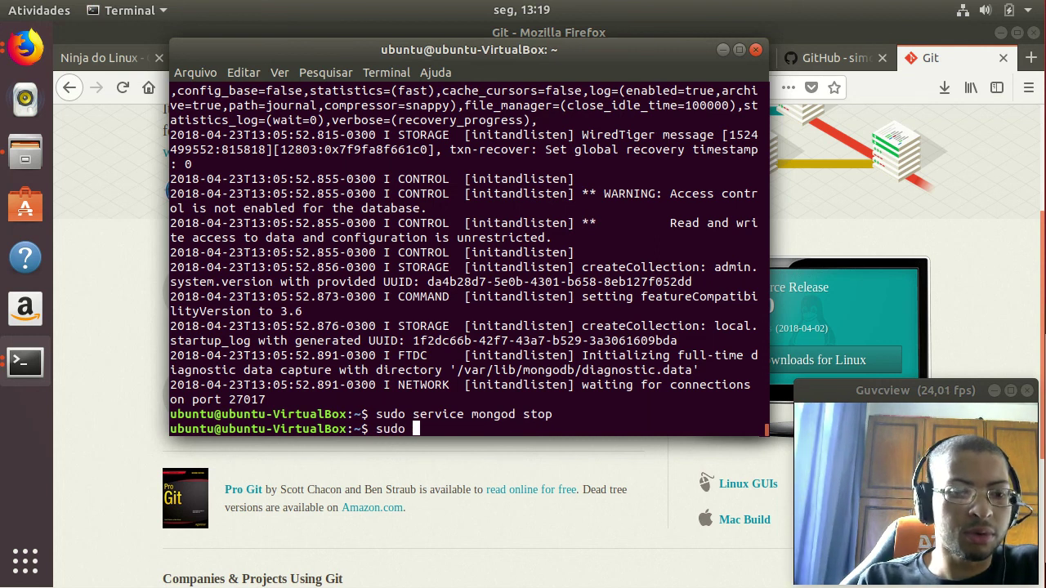
type("apt-ge")
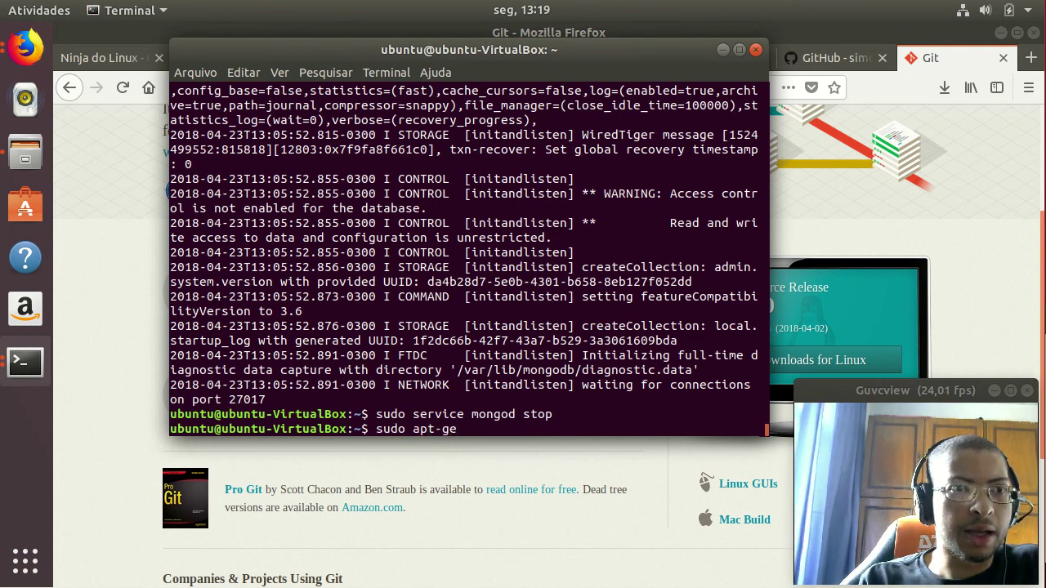
type("t install")
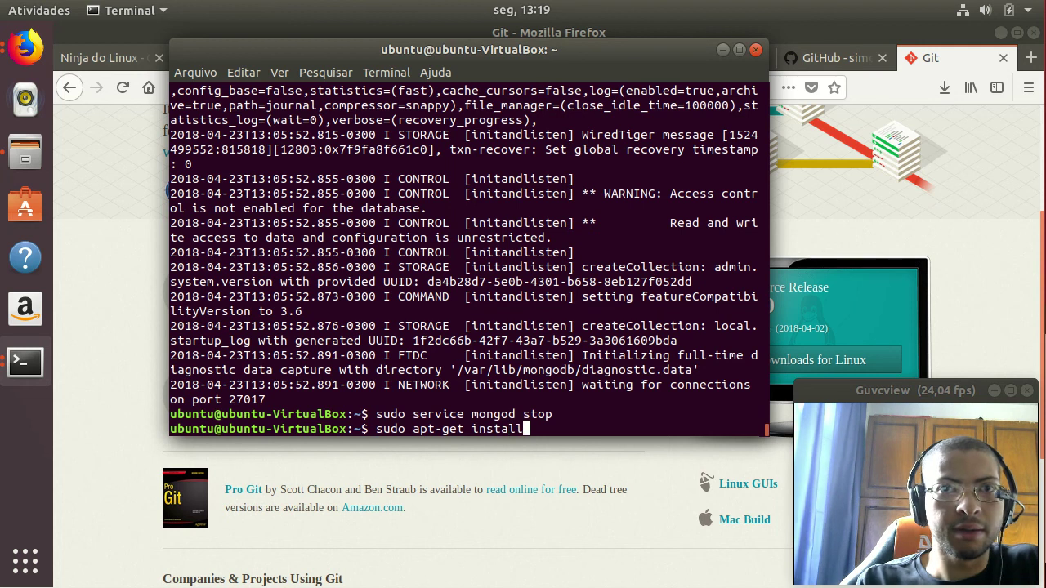
type(" git")
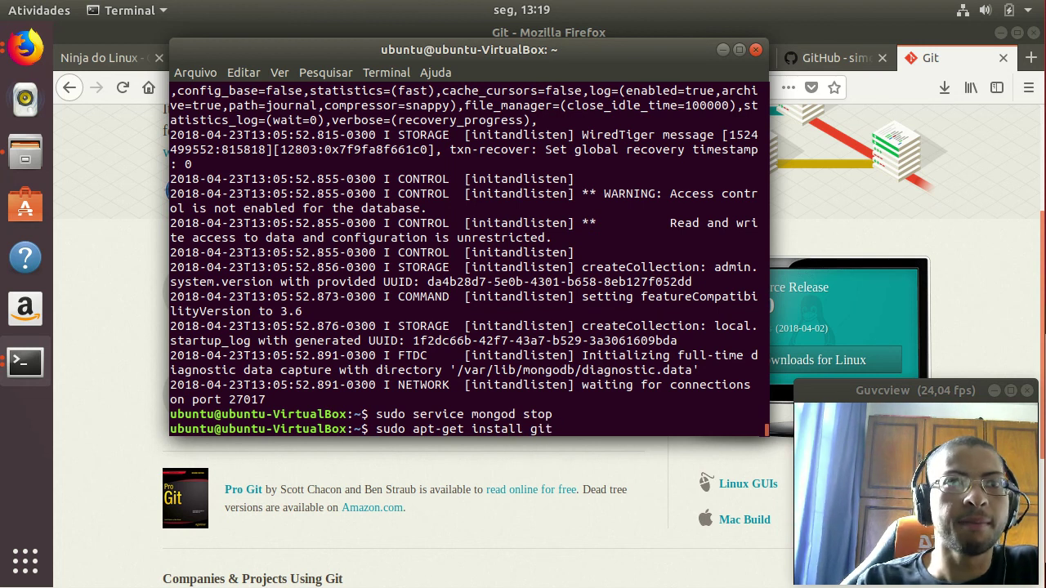
key("Return")
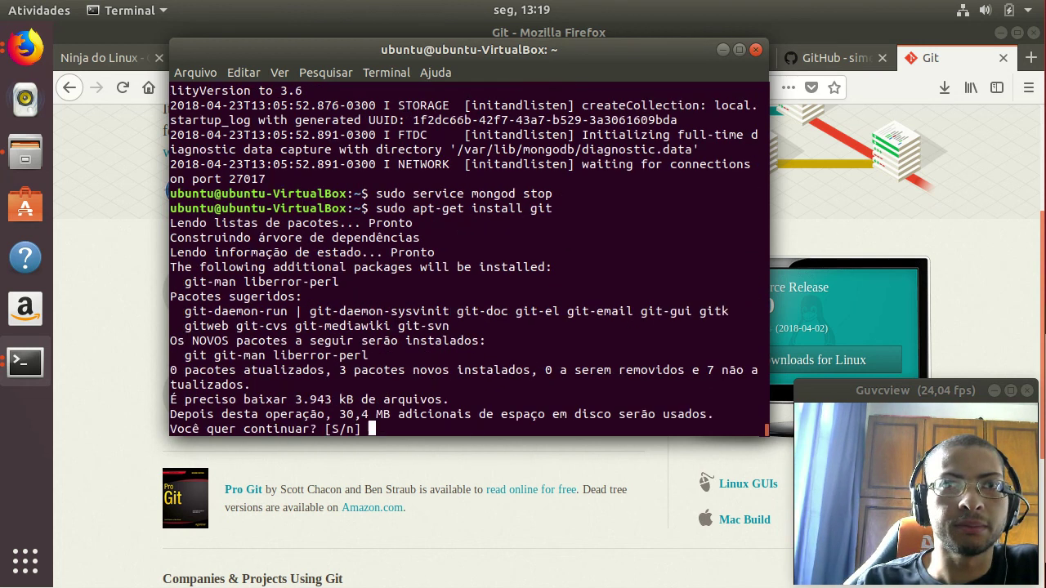
type("s")
key("Return")
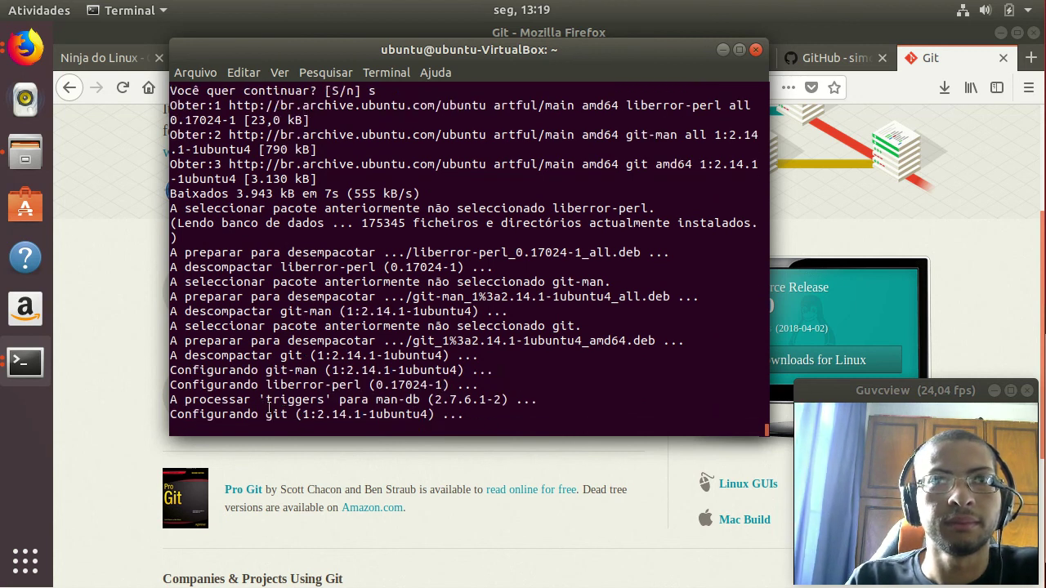
Shift the terminal window slightly aside and check the installed Git version with git --version
left_click_drag(591, 50, 541, 45)
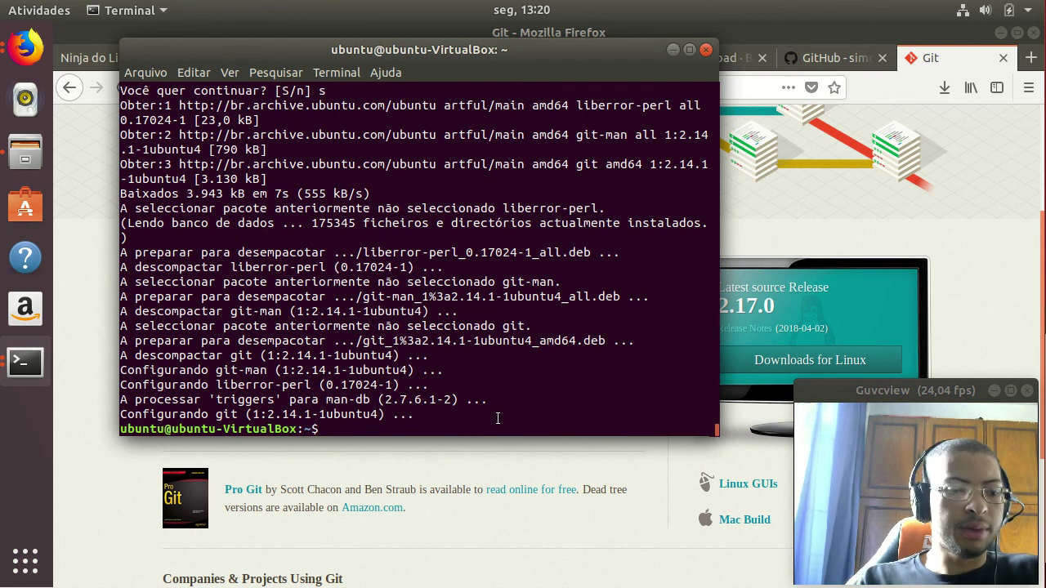
type("git ")
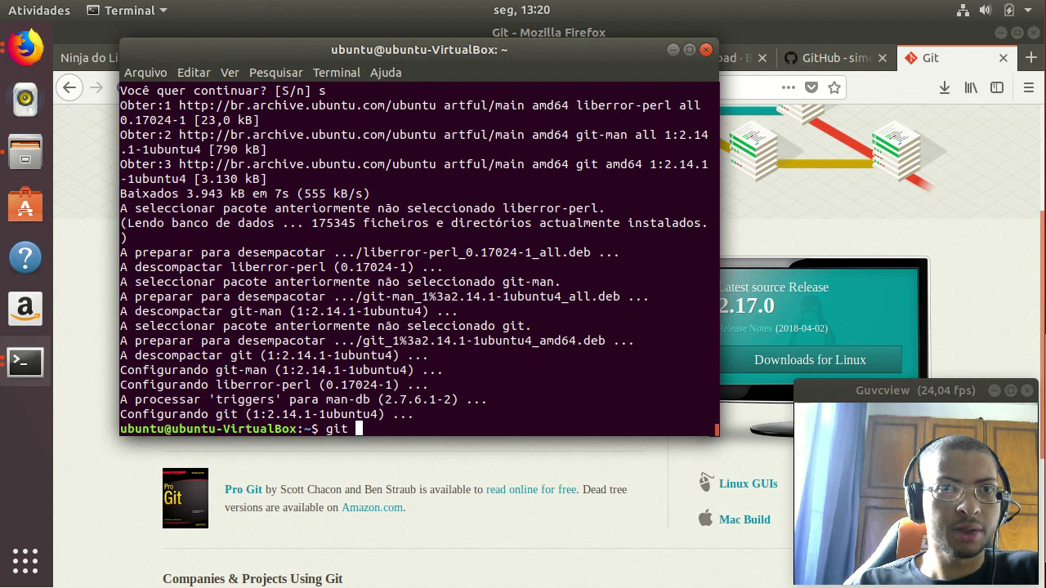
type("--version")
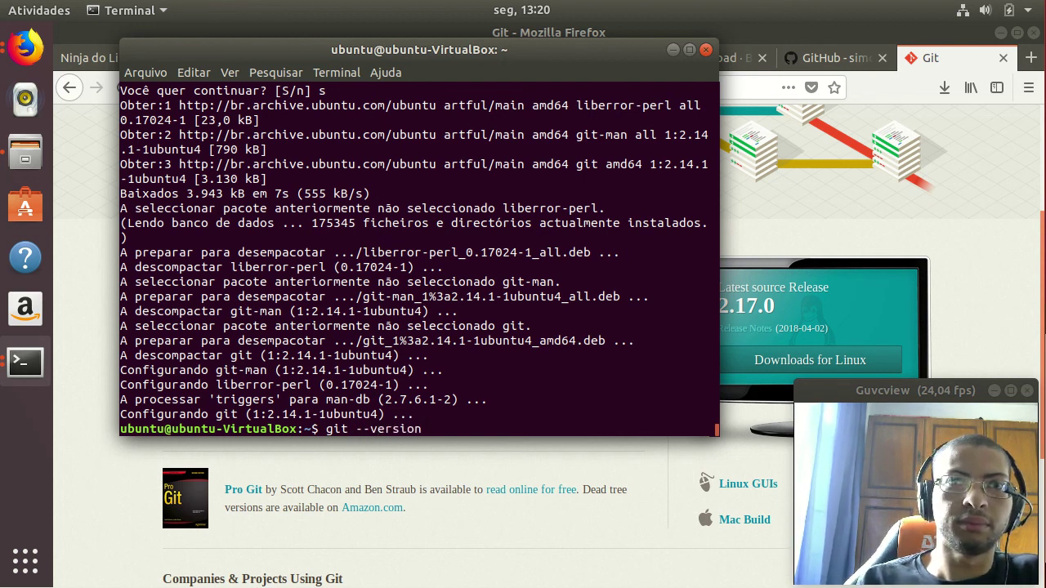
key("Return")
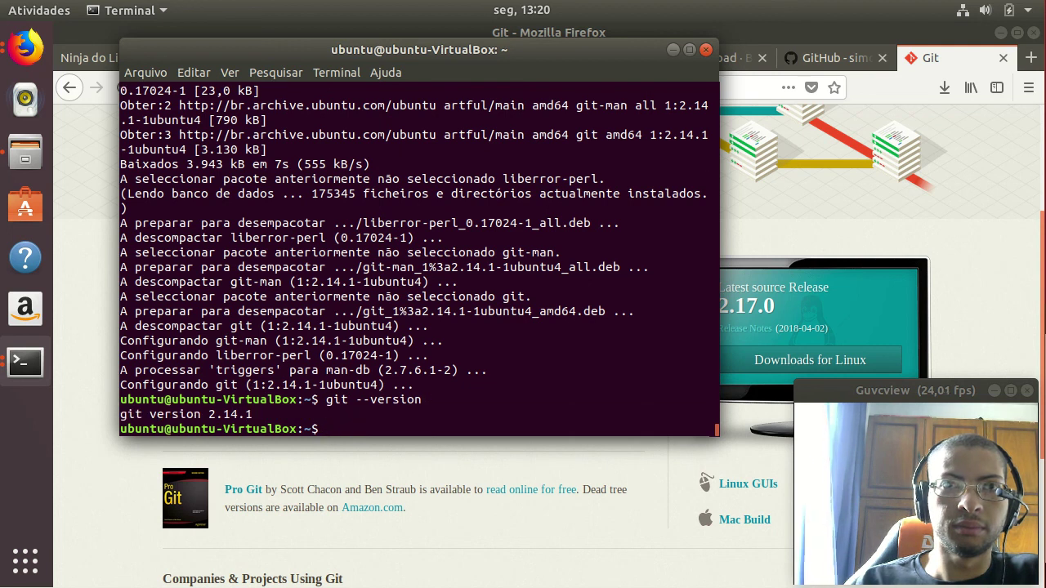